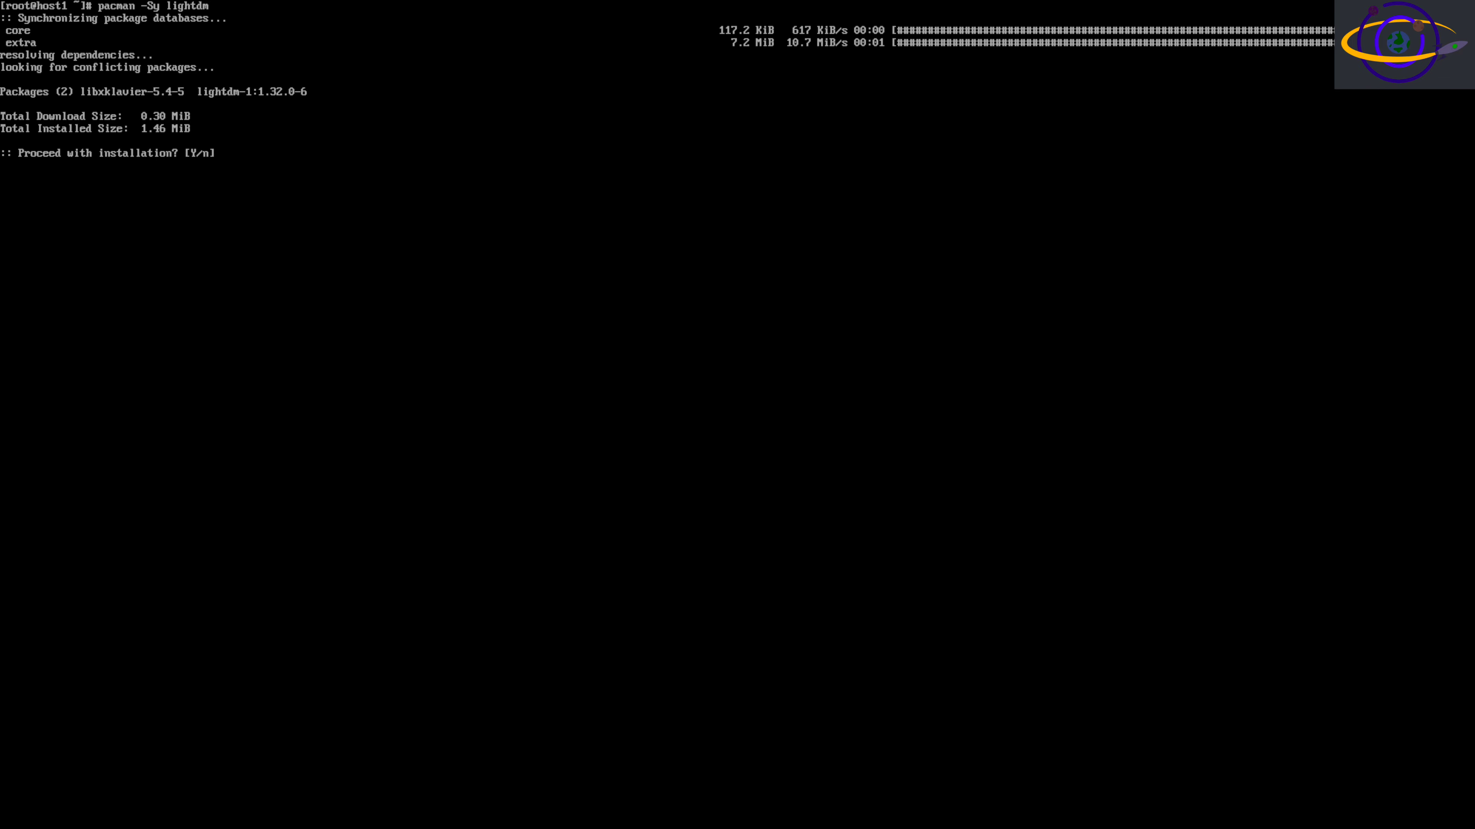
# Confirm the lightdm and libxklavier install, then begin typing systemctl status lightdm
pyautogui.press('Return')
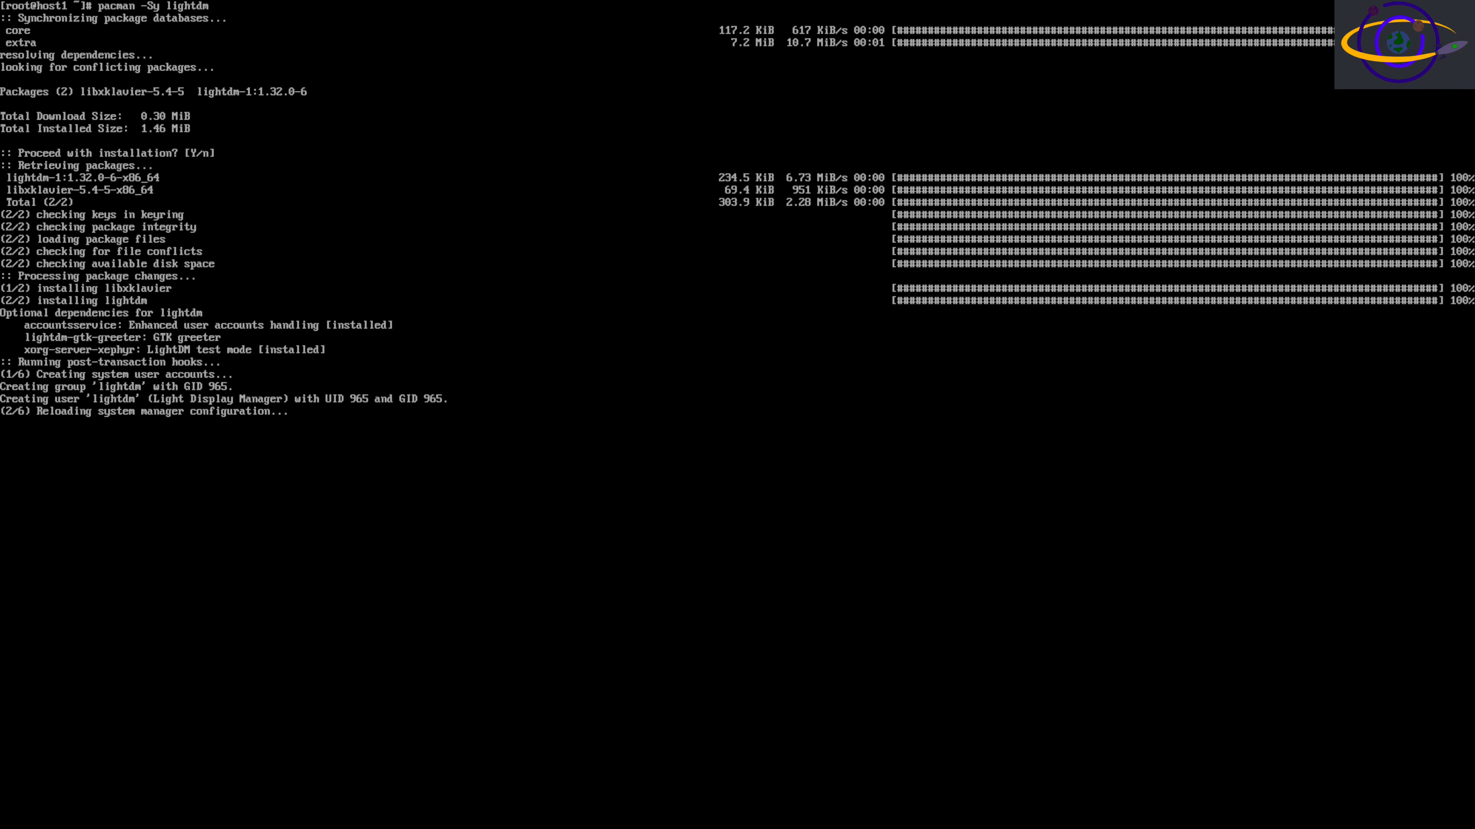
pyautogui.write('systemctl st')
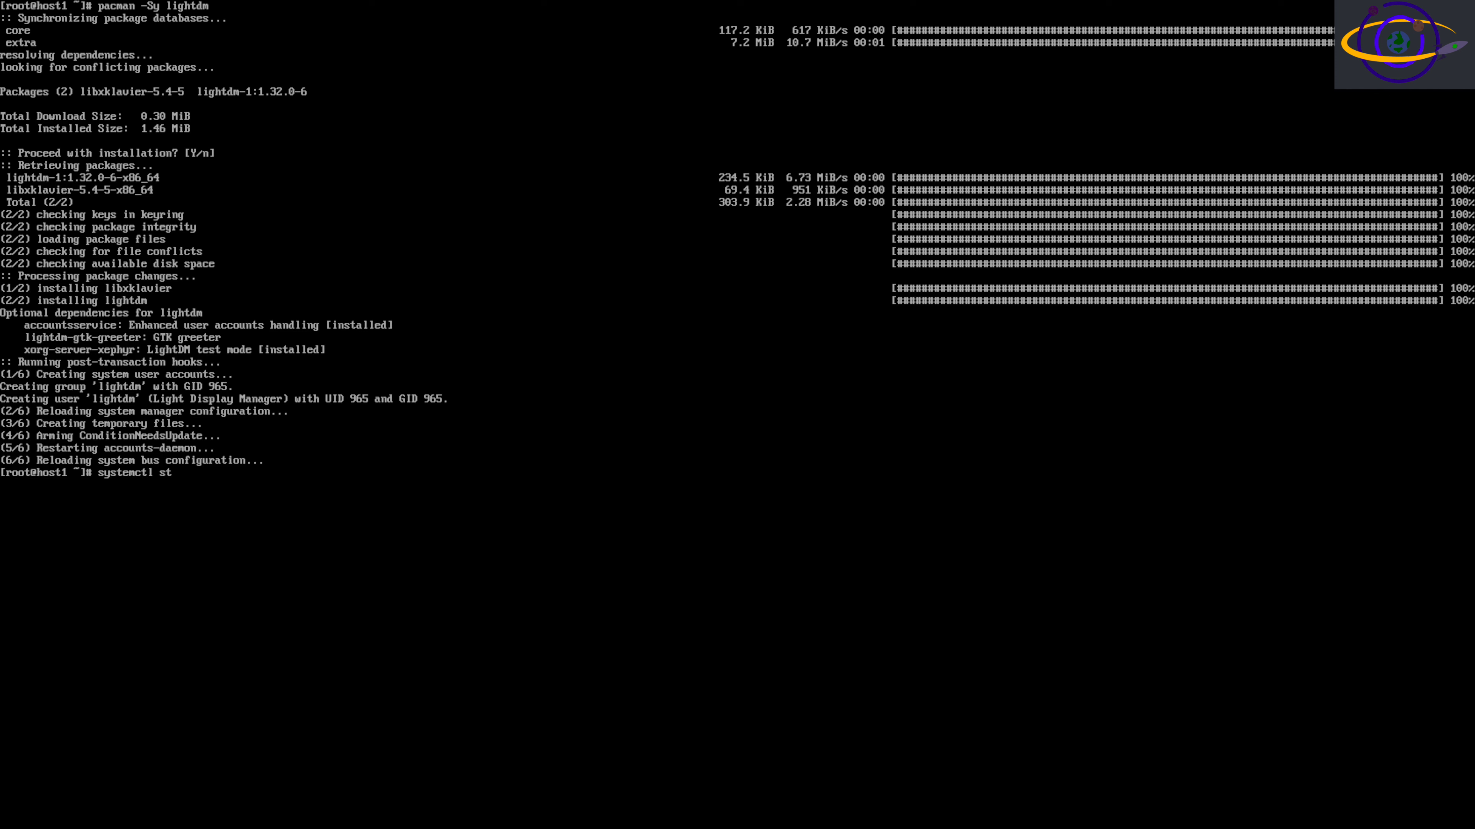
pyautogui.write('atus lightdm')
# Check LightDM's status, enable it with systemctl enable lightdm, and reboot the machine
pyautogui.press('Return')
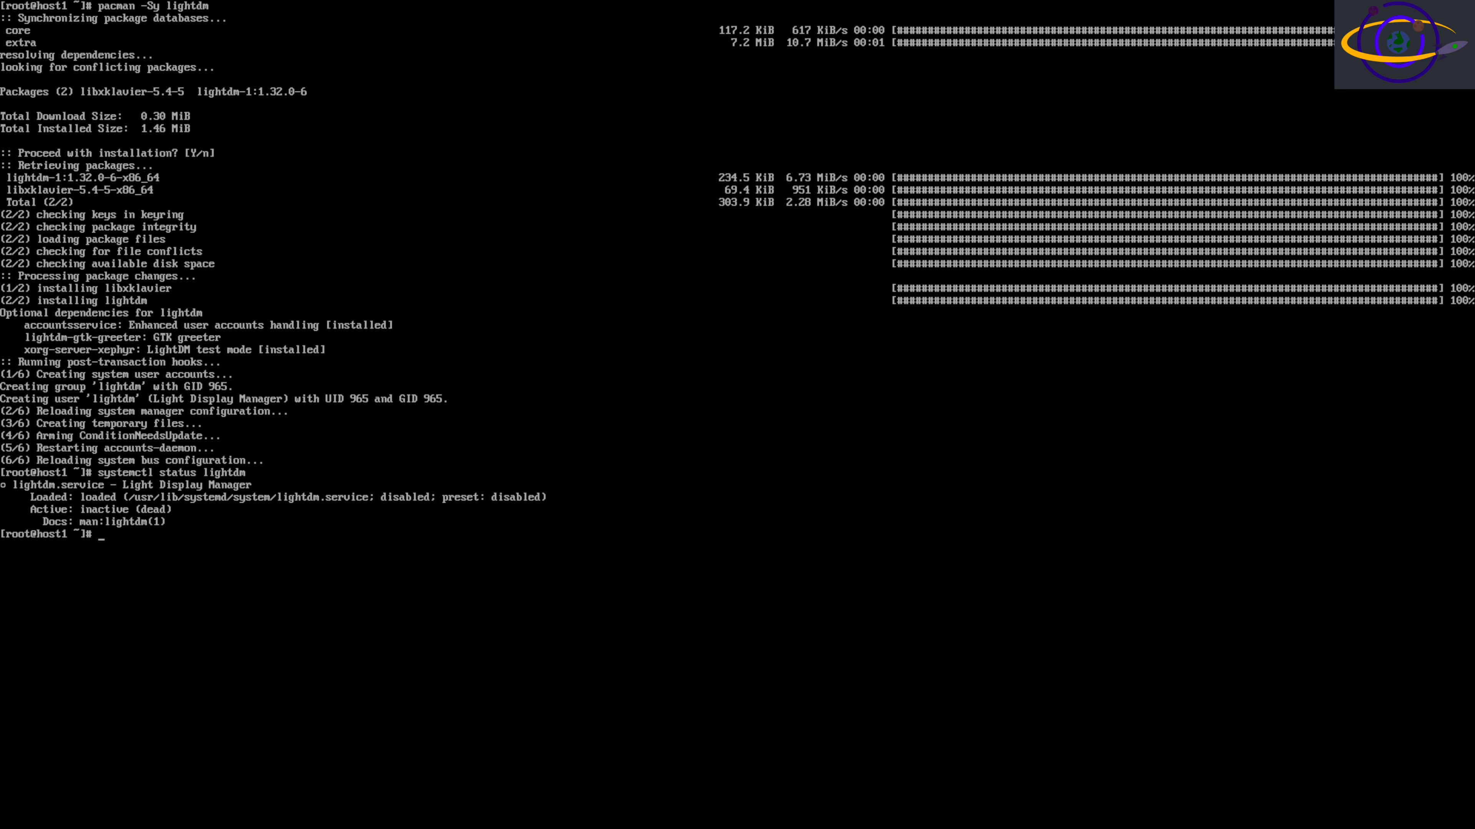
pyautogui.press('Up')
pyautogui.press('BackSpace')
pyautogui.press('BackSpace')
pyautogui.press('BackSpace')
pyautogui.press('BackSpace')
pyautogui.press('BackSpace')
pyautogui.press('BackSpace')
pyautogui.write('enable')
pyautogui.press('Return')
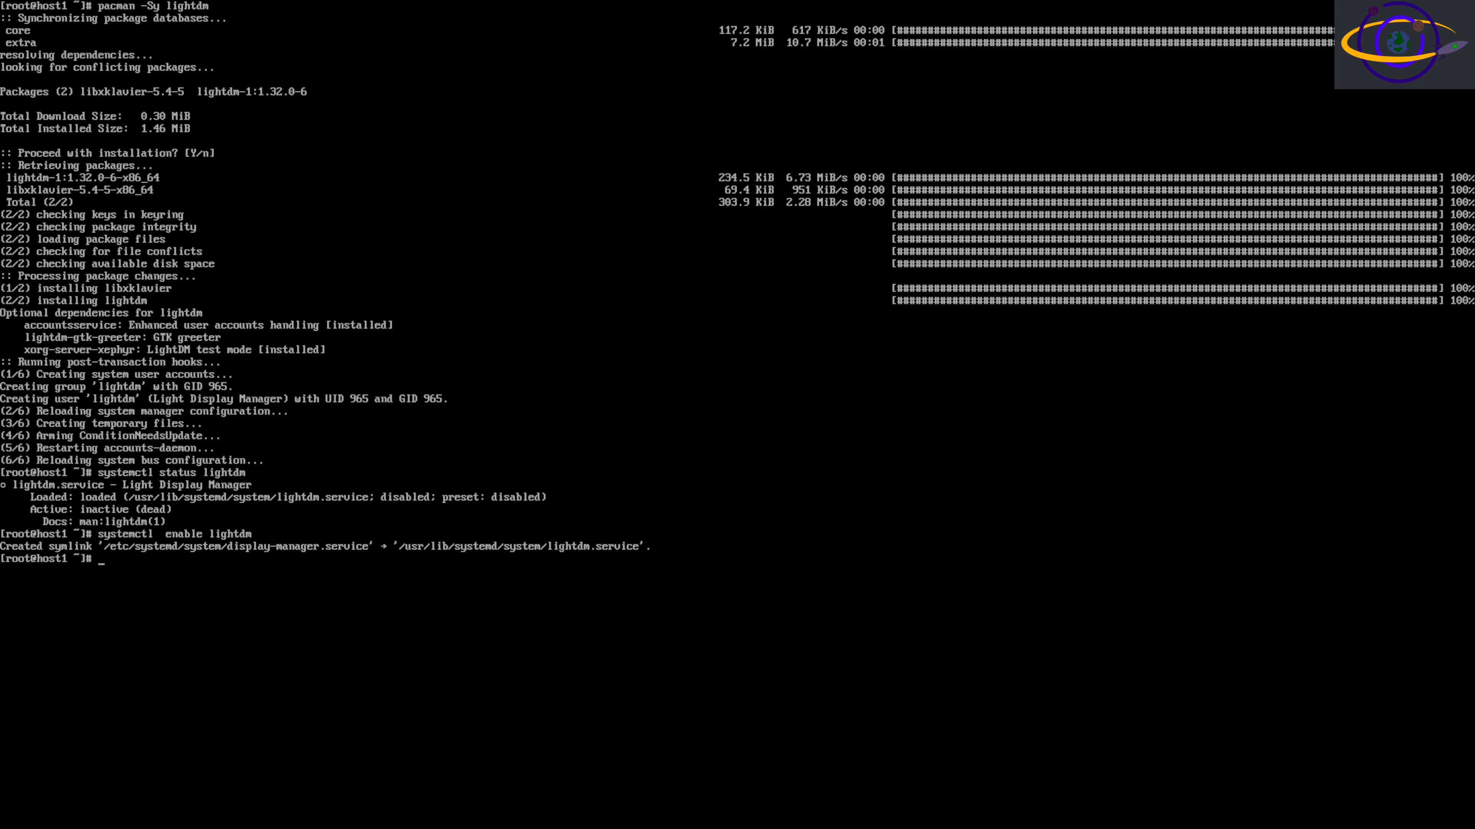
pyautogui.write('reboot')
pyautogui.press('Return')
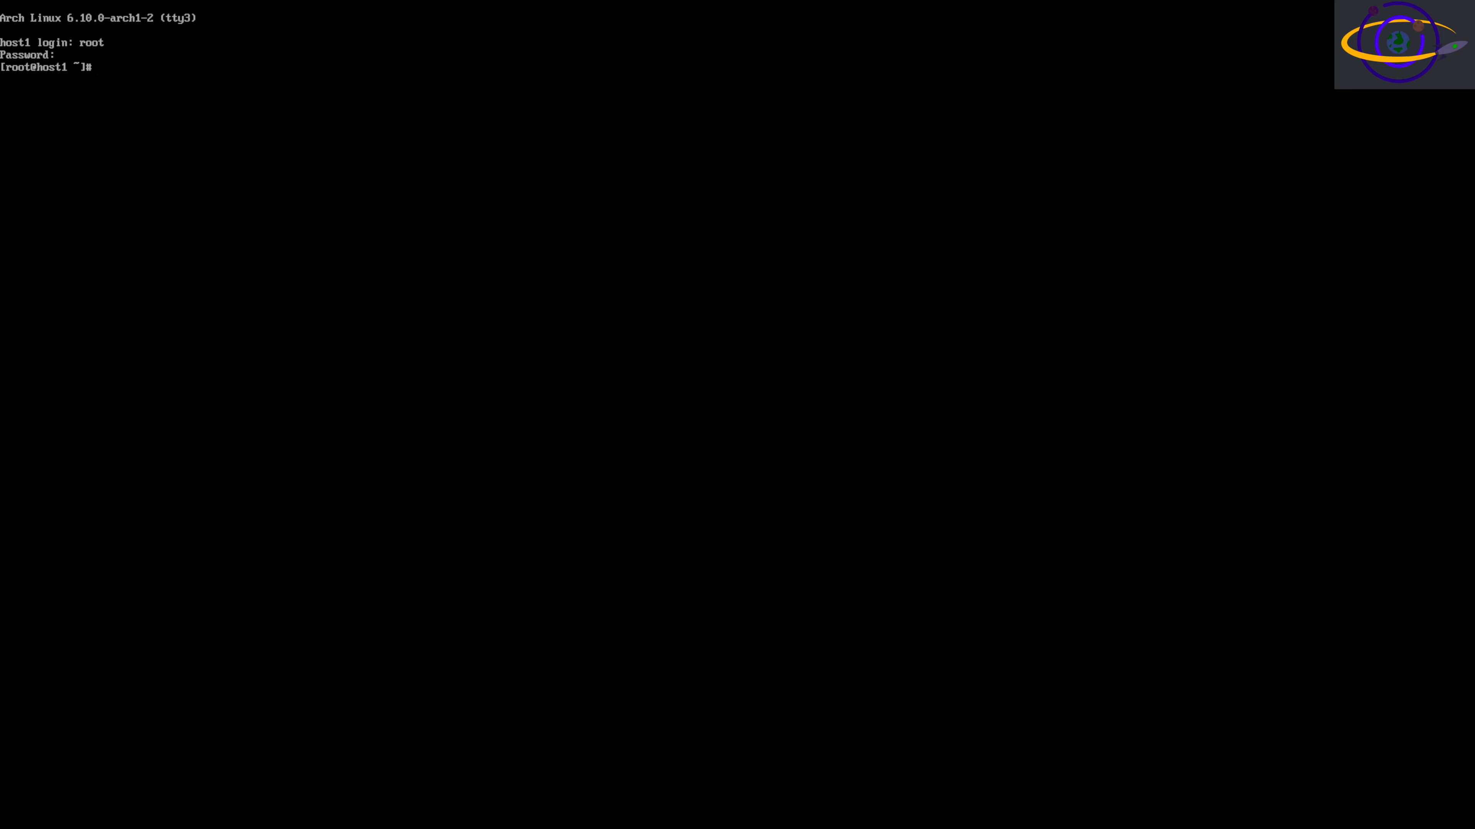
# Show the kernel log with dmesg | grep -v thermal to hide the thermal_zone3 errors
pyautogui.write('systemctl  enable lightdm')
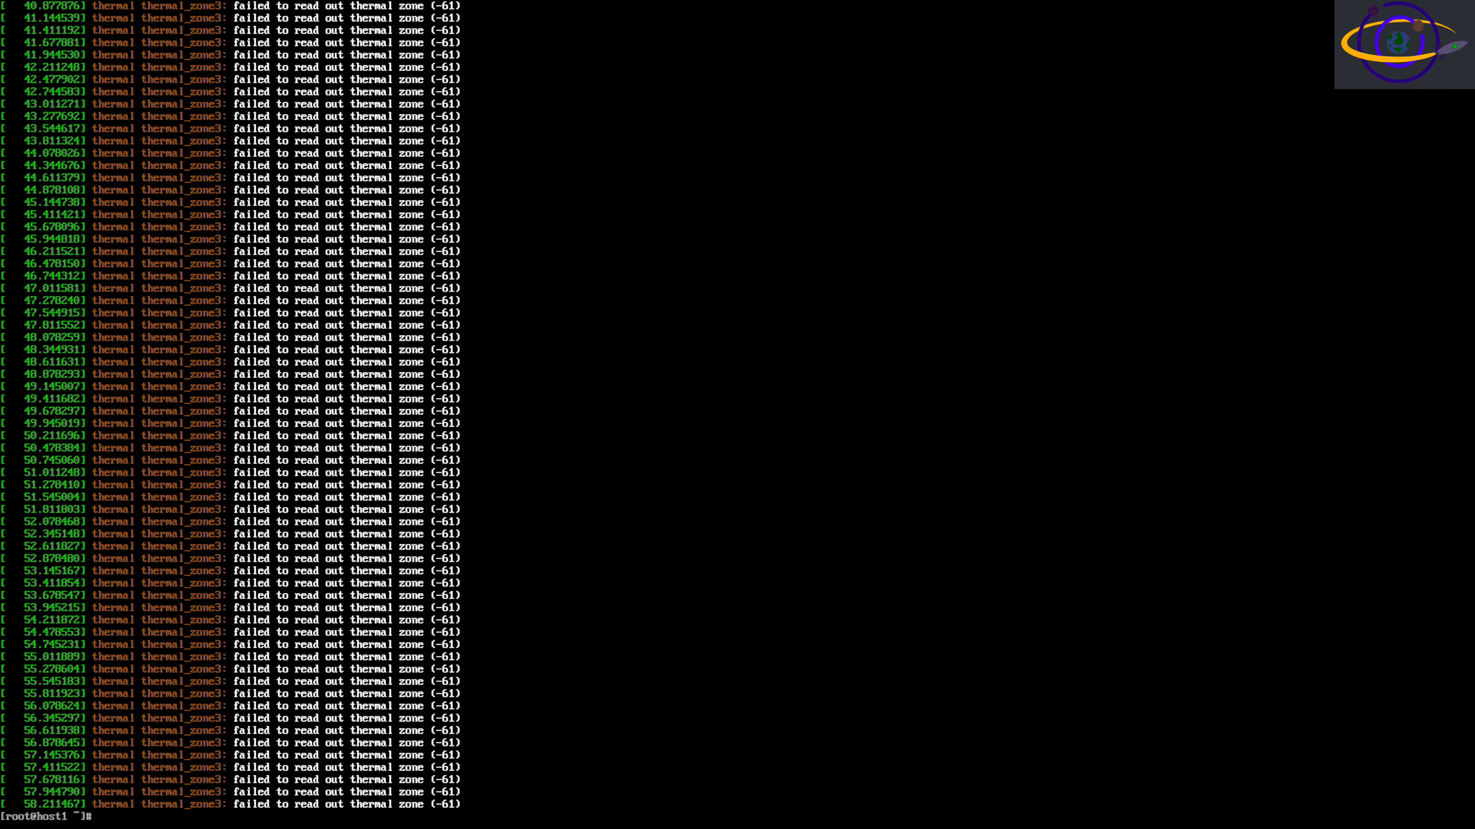
pyautogui.press('Up')
pyautogui.write('|grep')
pyautogui.write('v thermal')
pyautogui.press('Return')
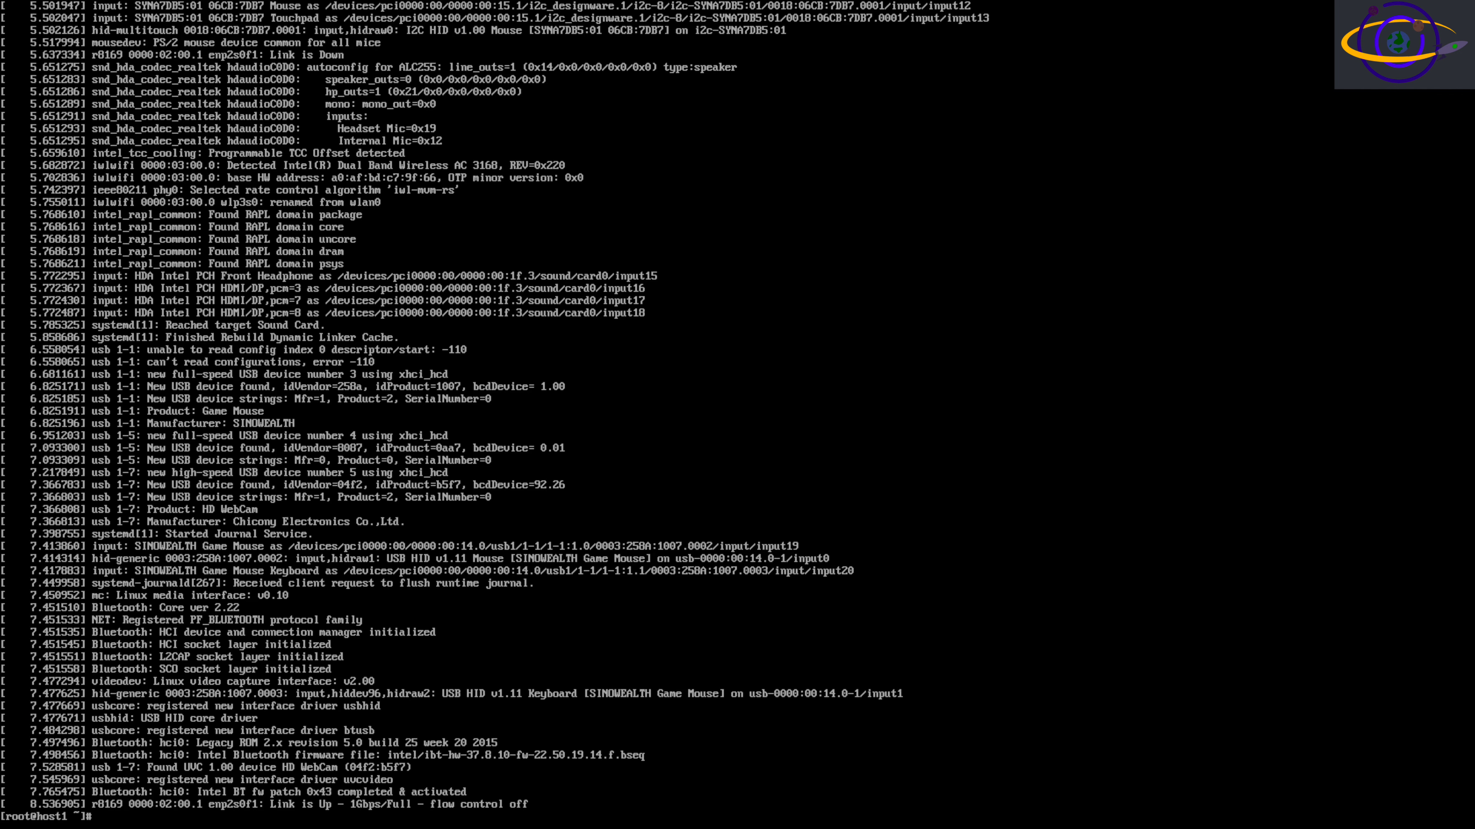
# Check lightdm's status (enabled, failed with exit status 1), then edit it into systemctl start lightdm
pyautogui.write('dmesg|grep -v thermal')
pyautogui.press('Up')
pyautogui.press('Up')
pyautogui.press('Up')
pyautogui.press('Return')
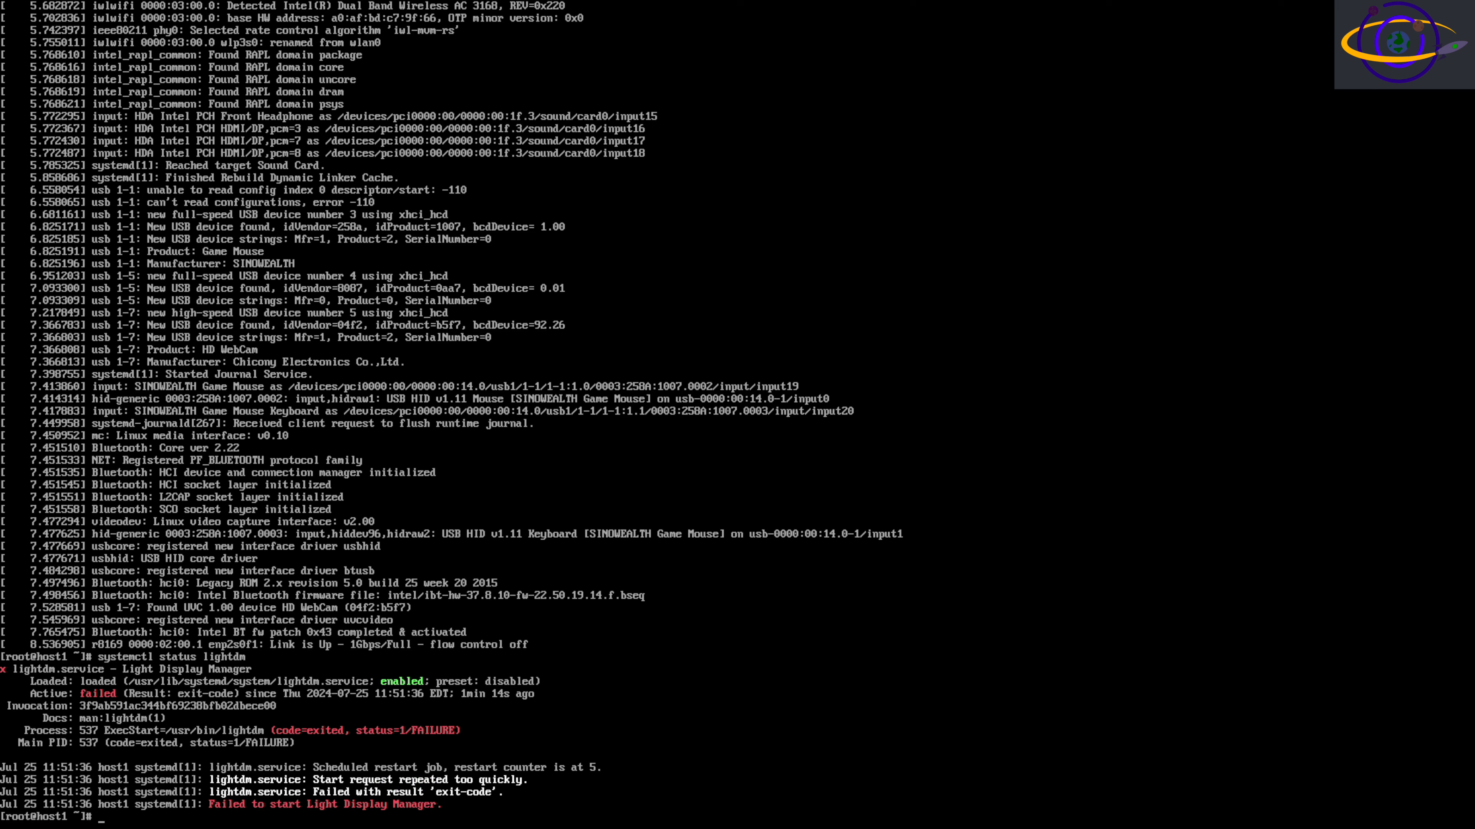
pyautogui.press('Up')
pyautogui.press('Up')
pyautogui.press('Down')
pyautogui.press('BackSpace')
pyautogui.press('BackSpace')
pyautogui.press('BackSpace')
pyautogui.press('BackSpace')
pyautogui.press('BackSpace')
pyautogui.press('BackSpace')
pyautogui.press('BackSpace')
pyautogui.press('BackSpace')
pyautogui.press('BackSpace')
pyautogui.press('BackSpace')
pyautogui.press('BackSpace')
pyautogui.press('BackSpace')
pyautogui.write('art lightdm')
# Retry starting lightdm and view its failure log with journalctl -xeu lightdm.service
pyautogui.press('Return')
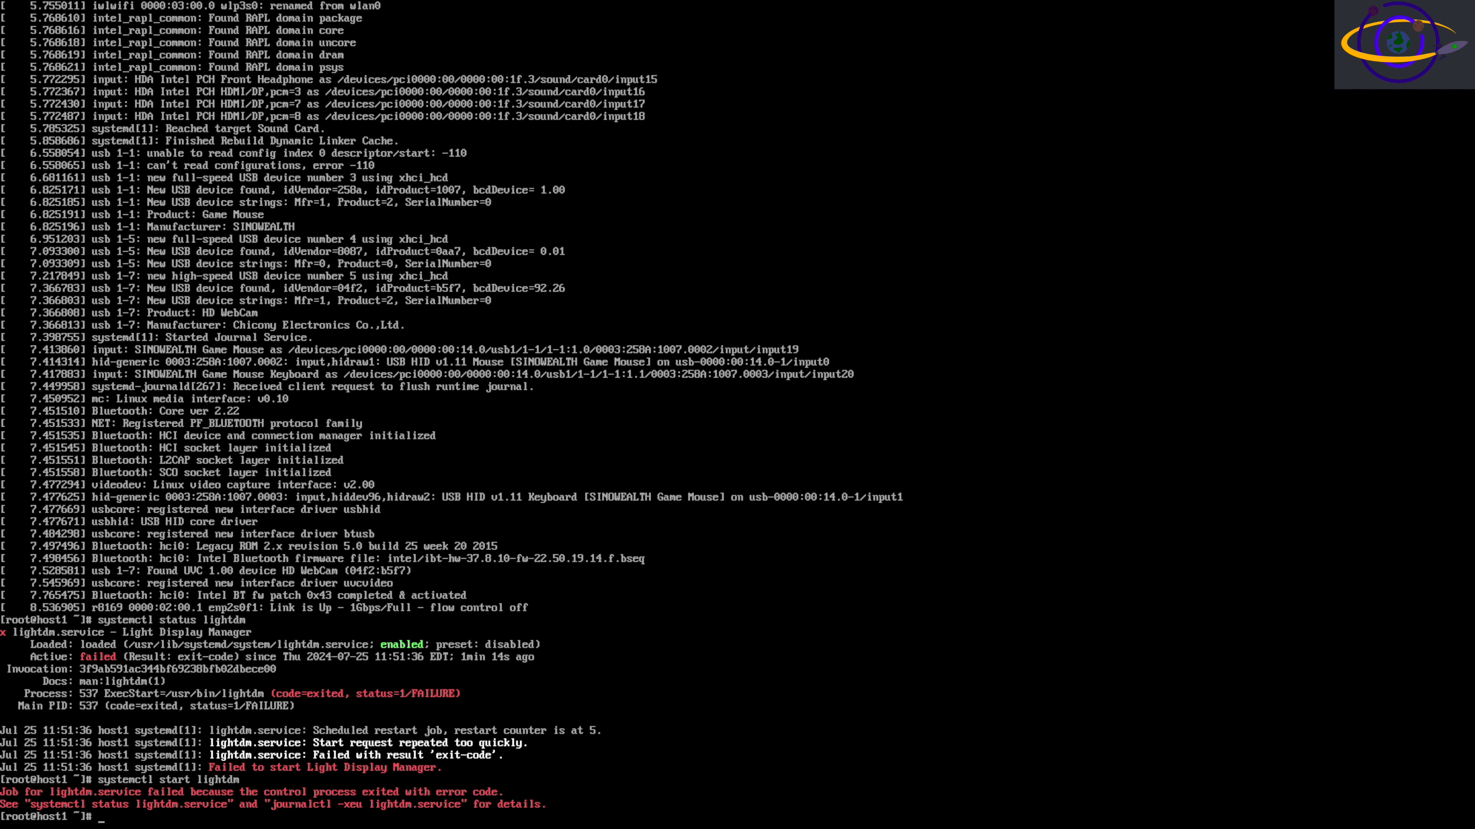
pyautogui.write('journalctl -xeu lightdm.servic')
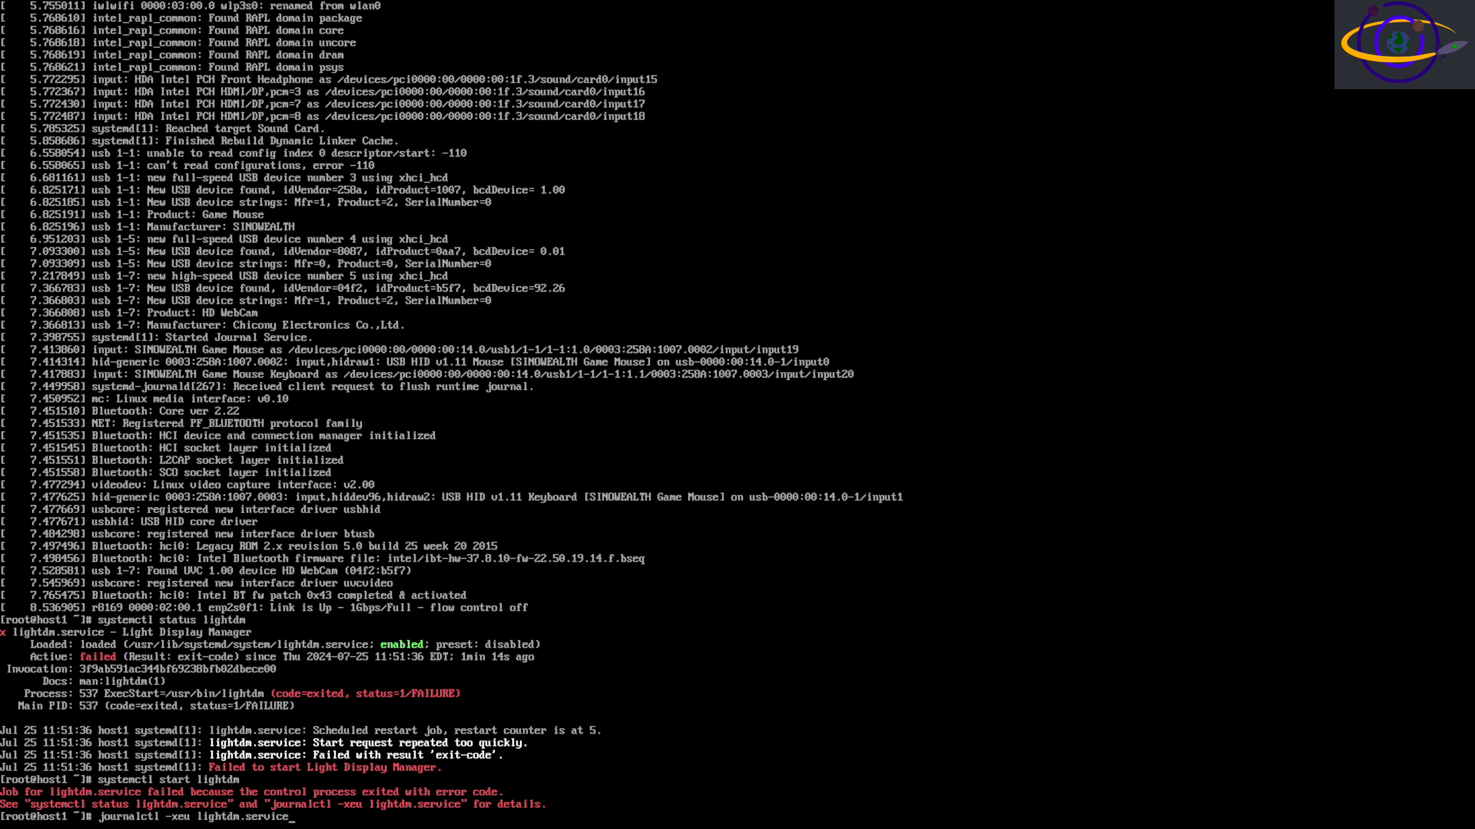
pyautogui.write('e')
pyautogui.press('Return')
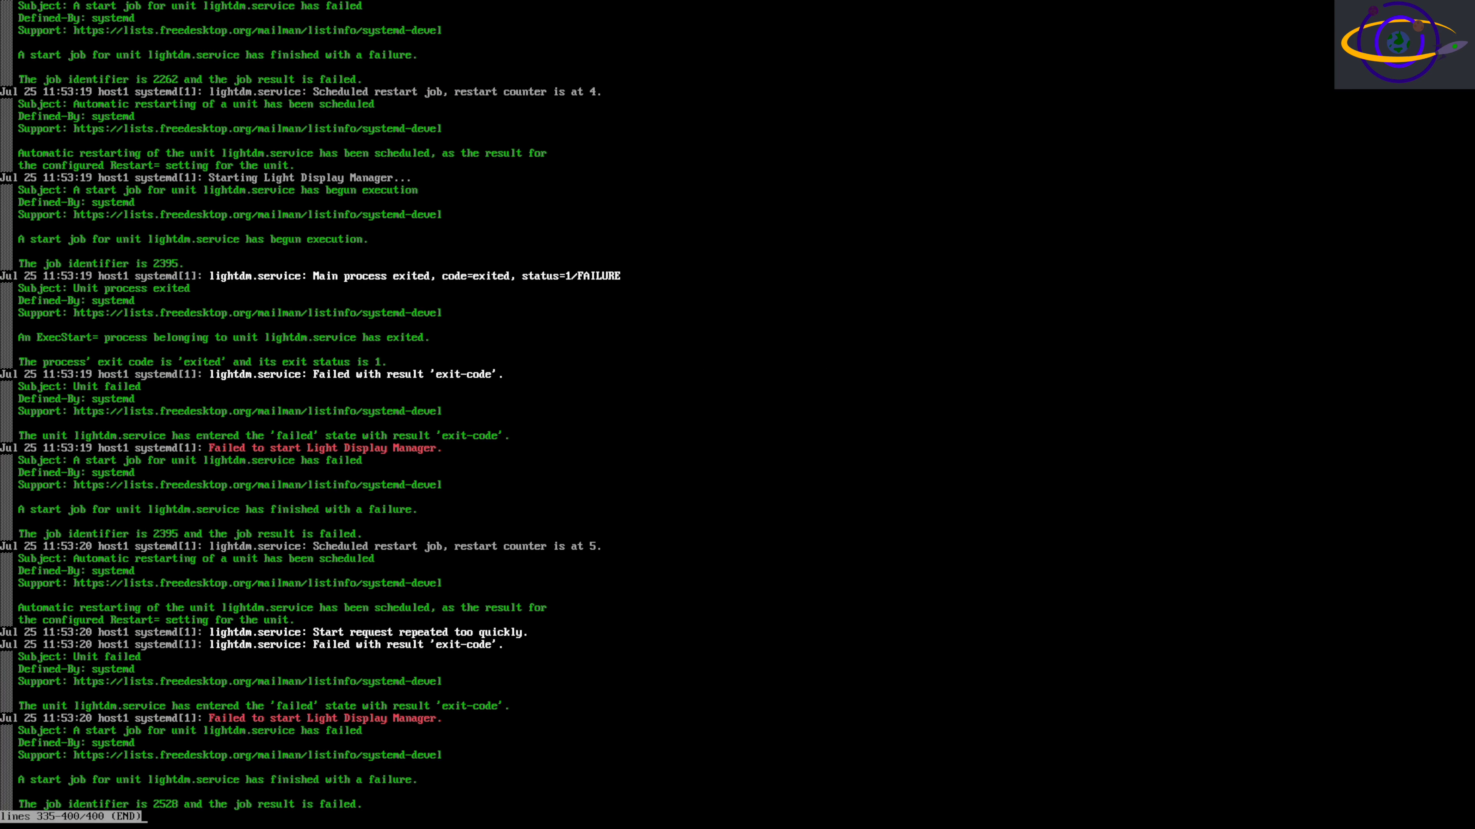
# Leave the journal and disable LightDM with systemctl disable lightdm
pyautogui.press('q')
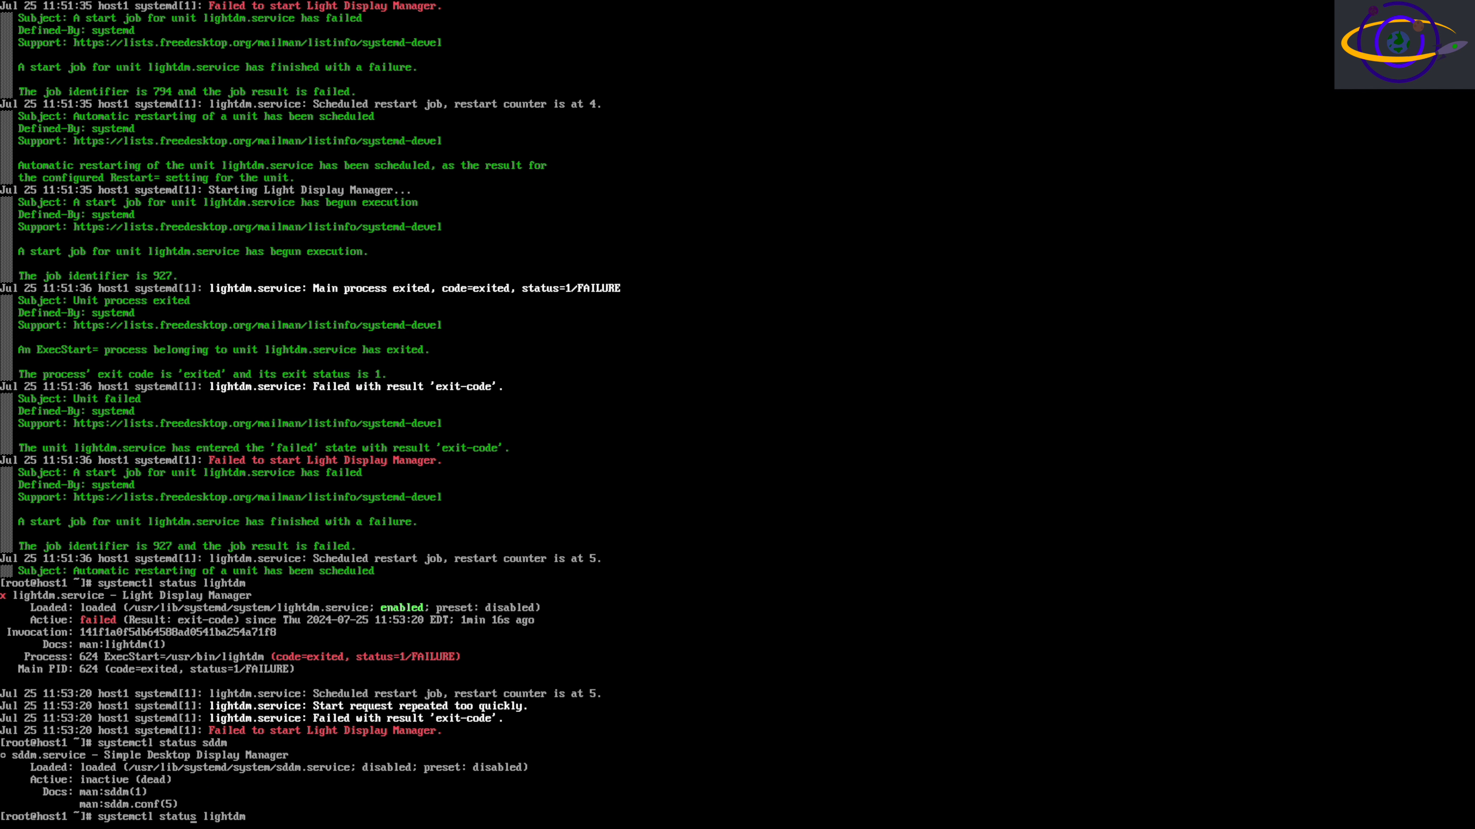
pyautogui.press('BackSpace')
pyautogui.press('BackSpace')
pyautogui.press('BackSpace')
pyautogui.press('BackSpace')
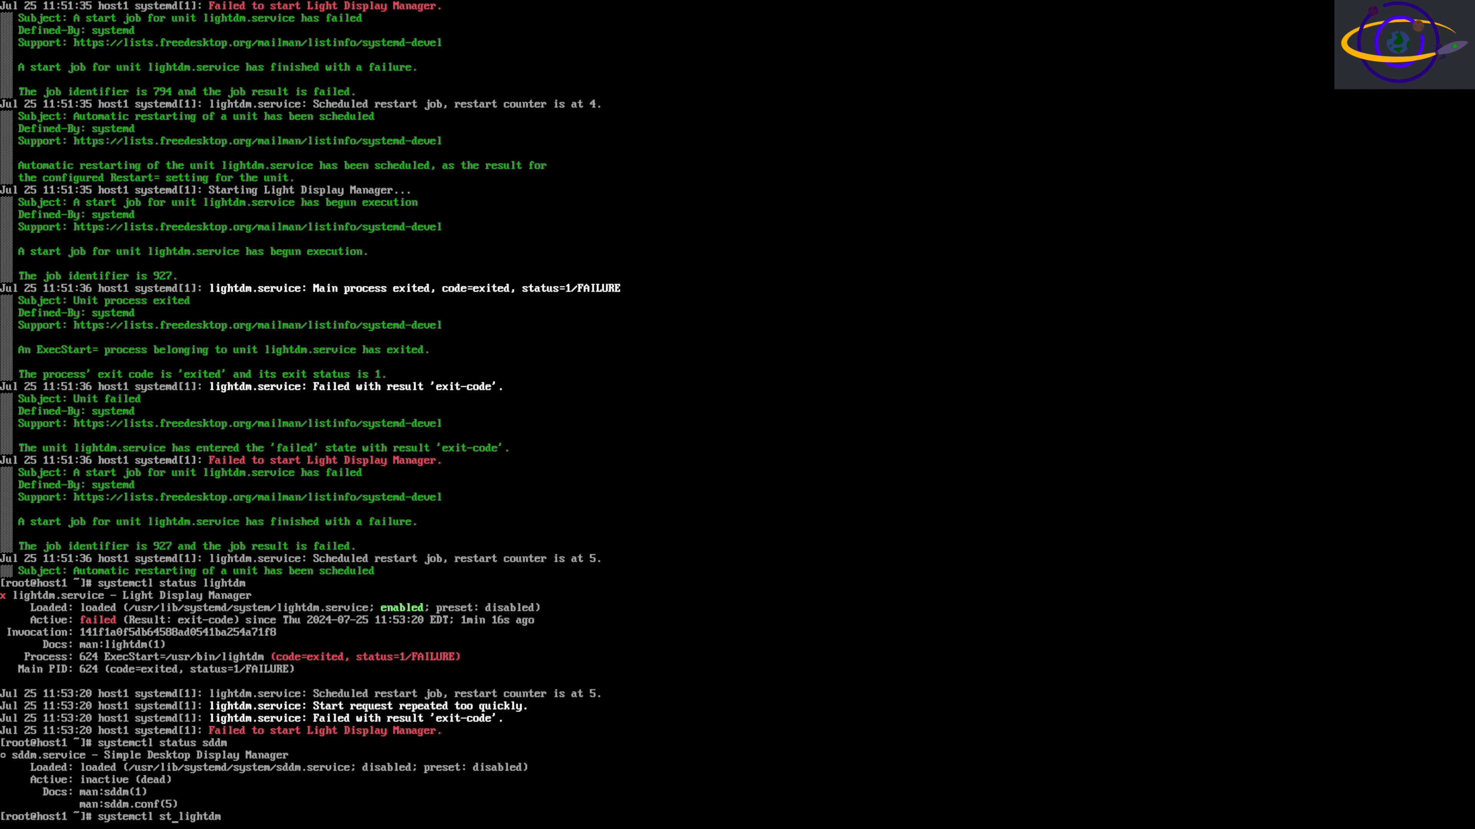
pyautogui.press('BackSpace')
pyautogui.press('BackSpace')
pyautogui.write('disal')
pyautogui.write('be')
pyautogui.press('Return')
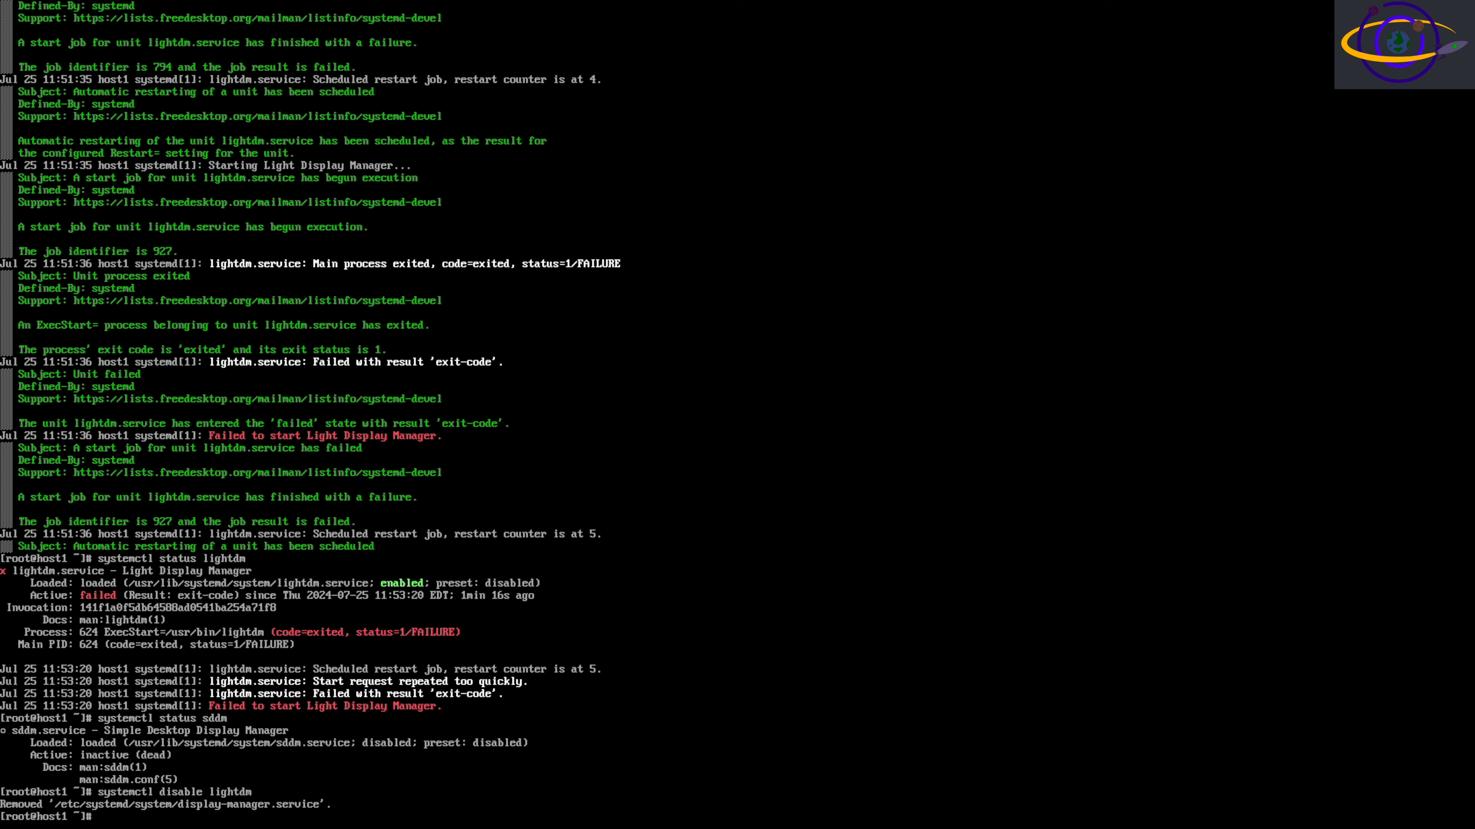
# Start the SDDM display manager with systemctl start sddm
pyautogui.press('Up')
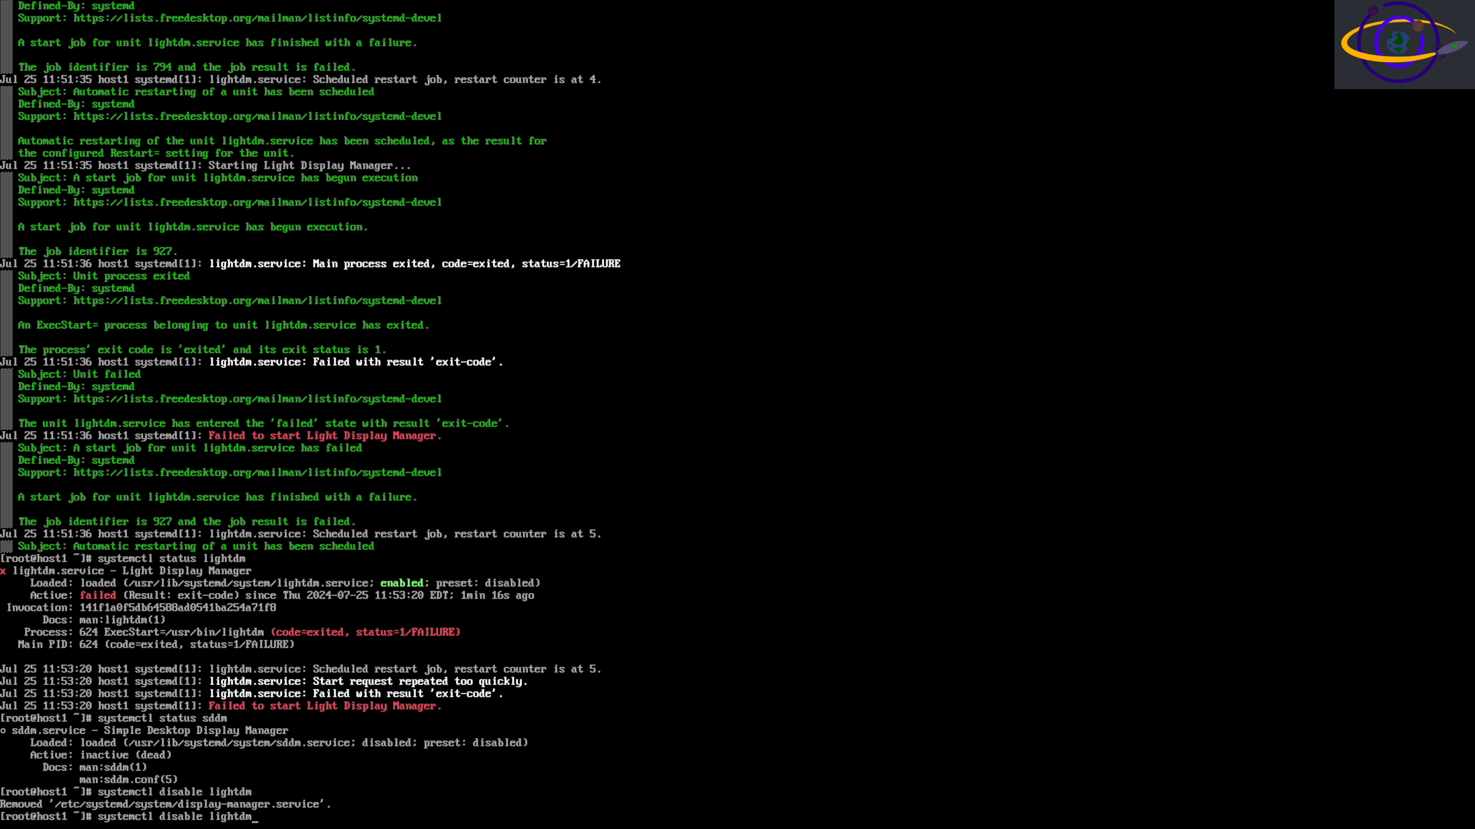
pyautogui.press('BackSpace')
pyautogui.press('BackSpace')
pyautogui.press('BackSpace')
pyautogui.press('BackSpace')
pyautogui.press('BackSpace')
pyautogui.press('BackSpace')
pyautogui.press('BackSpace')
pyautogui.press('BackSpace')
pyautogui.press('BackSpace')
pyautogui.press('BackSpace')
pyautogui.press('BackSpace')
pyautogui.press('BackSpace')
pyautogui.press('BackSpace')
pyautogui.press('BackSpace')
pyautogui.press('BackSpace')
pyautogui.write('start sddm')
pyautogui.press('Return')
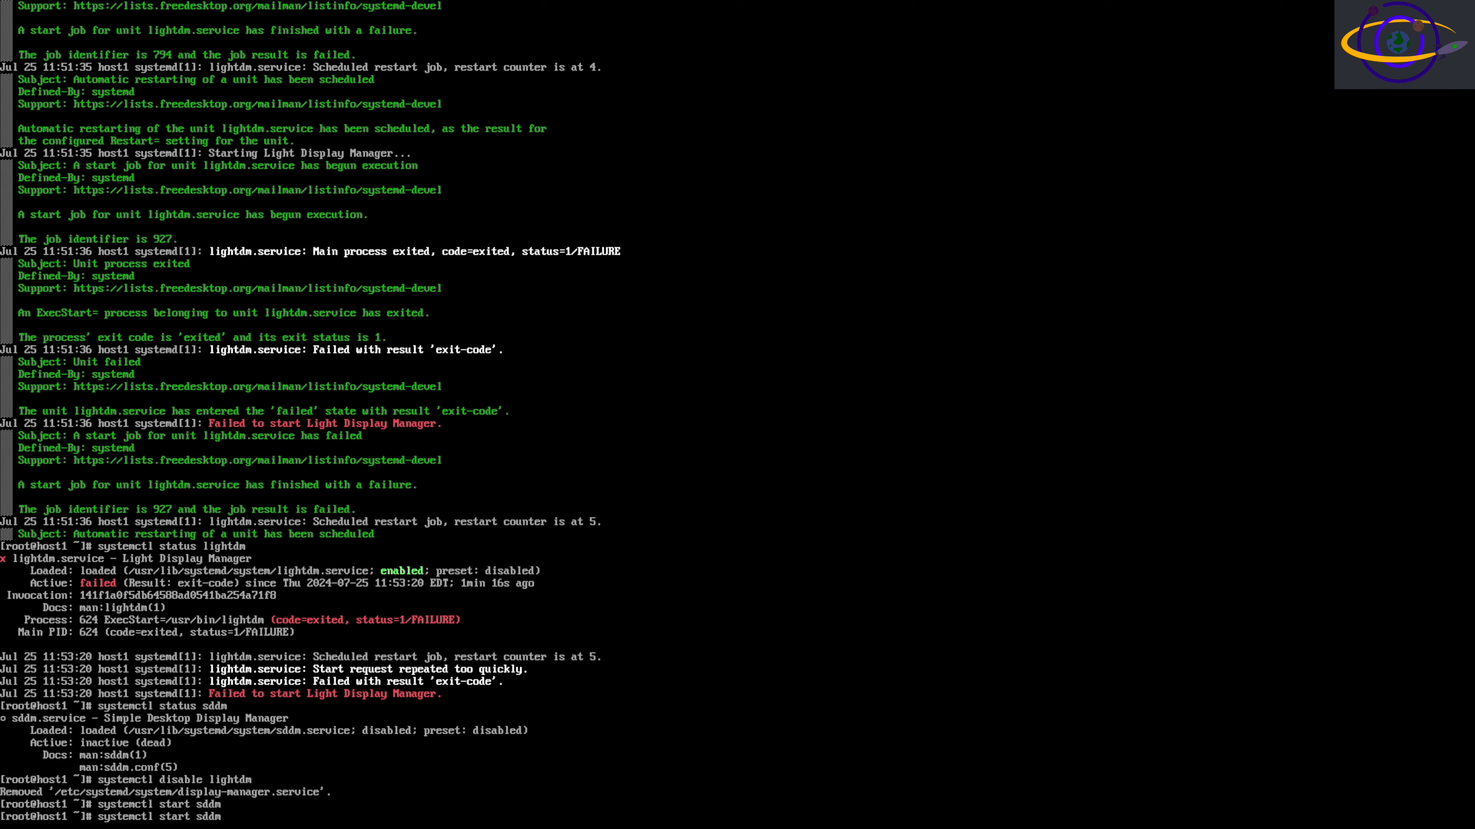
# Enable SDDM to start at boot with systemctl enable sddm
pyautogui.press('Left')
pyautogui.press('Left')
pyautogui.press('Left')
pyautogui.press('Left')
pyautogui.press('Left')
pyautogui.press('BackSpace')
pyautogui.press('BackSpace')
pyautogui.press('BackSpace')
pyautogui.press('BackSpace')
pyautogui.press('BackSpace')
pyautogui.write('enable')
pyautogui.press('Return')
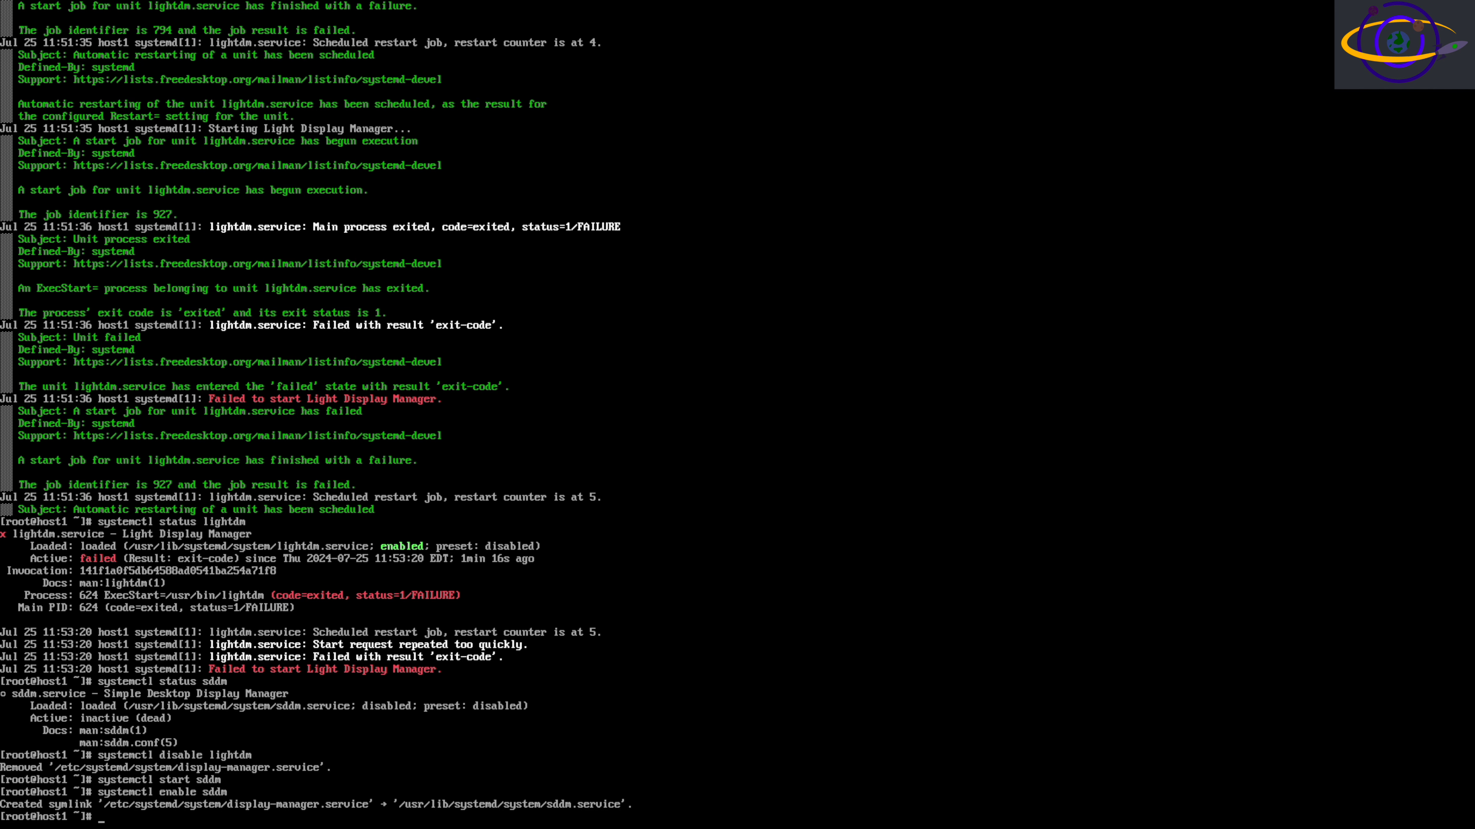
# Reboot the machine from a clean prompt
pyautogui.press('Up')
pyautogui.press('Up')
pyautogui.press('Up')
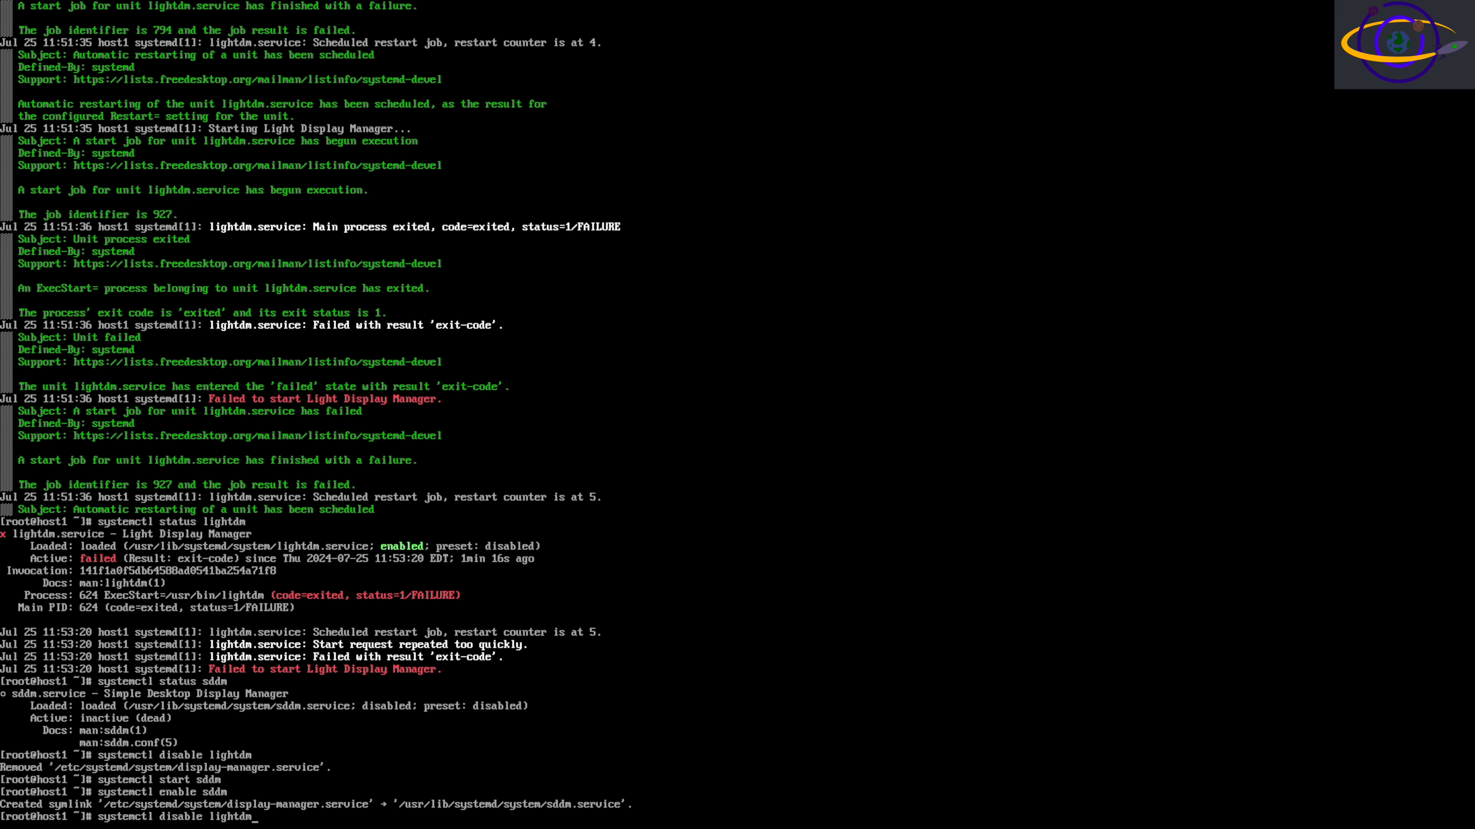
pyautogui.press('Down')
pyautogui.press('Down')
pyautogui.press('Down')
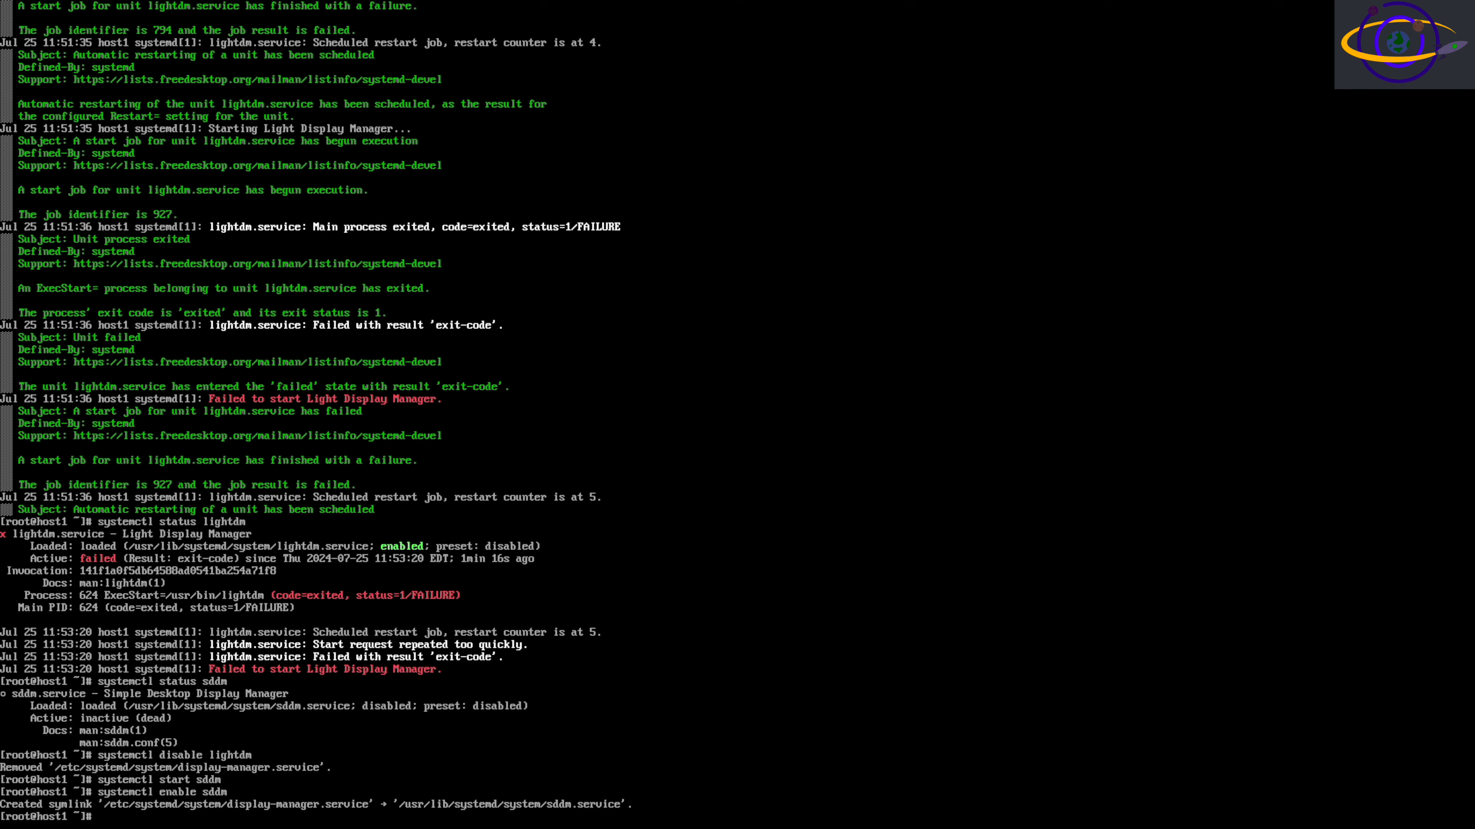
pyautogui.write('reboot')
pyautogui.press('Return')
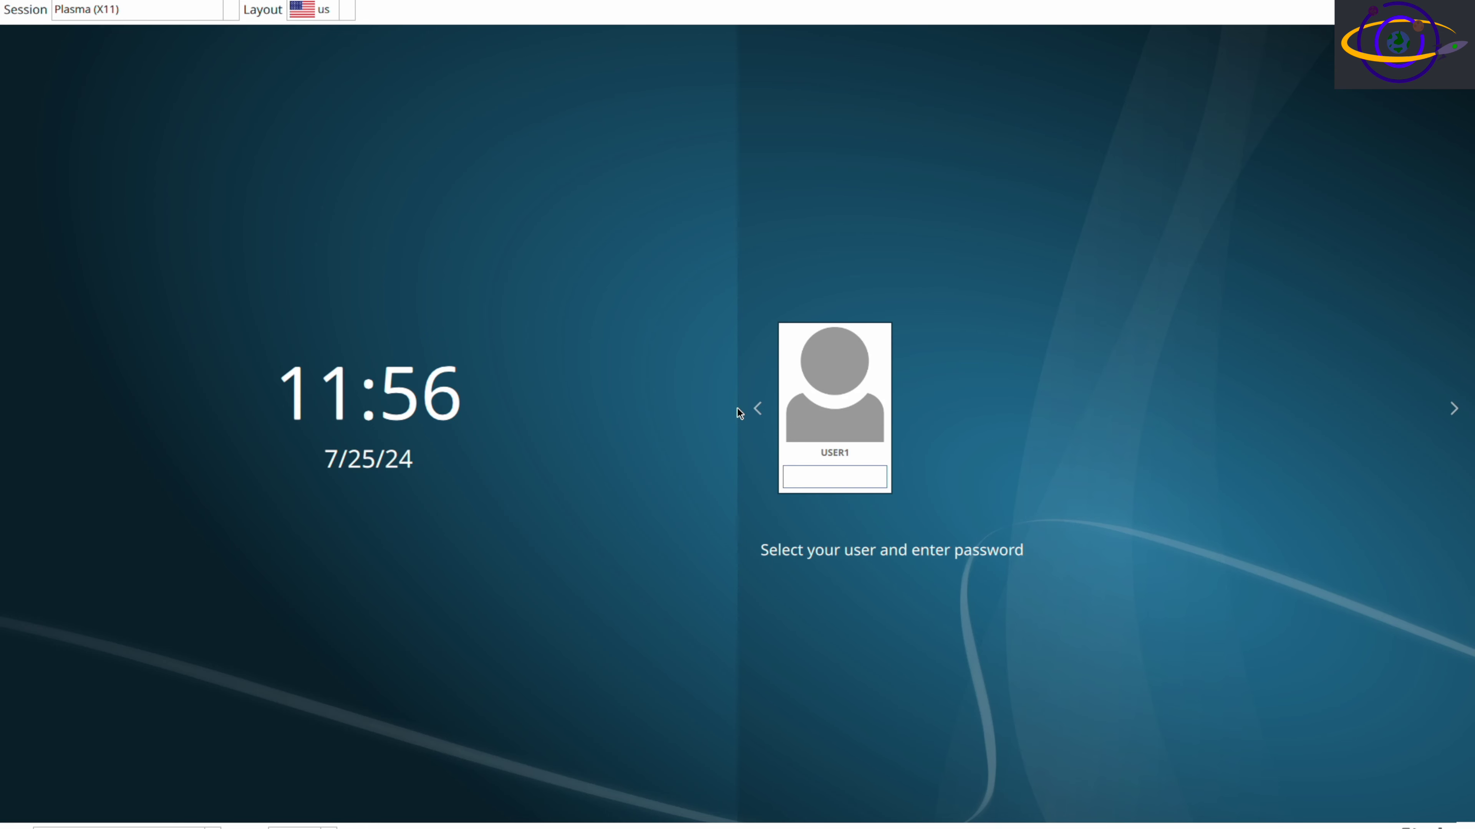
# Enter the user's password on the SDDM screen to log into the Plasma (X11) desktop
pyautogui.write('************')
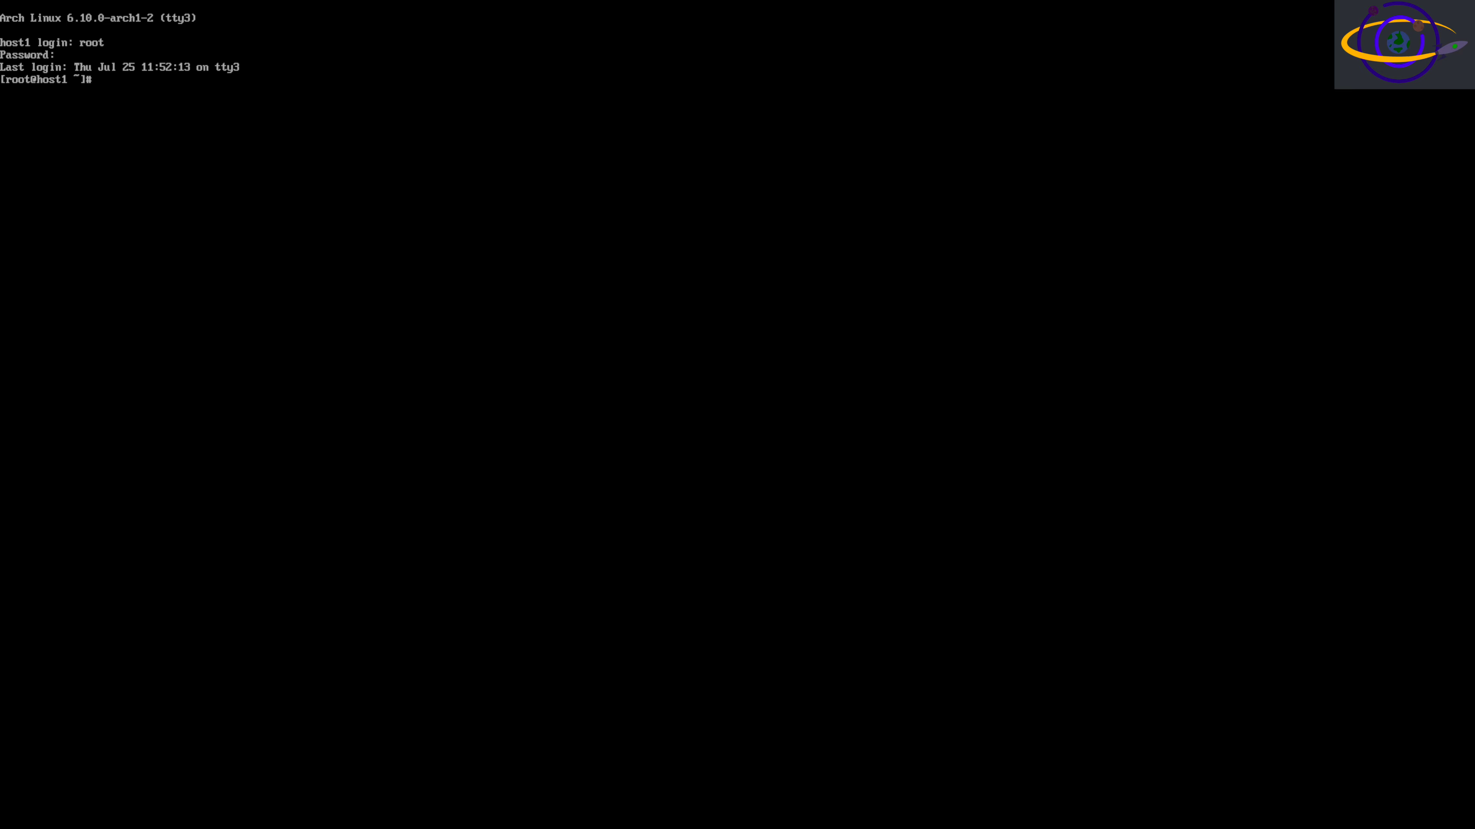
# At the tty3 root prompt, start typing a pacman -Sy install command
pyautogui.write('pacman -Sy')
# Install lightdm-slick-greeter with its 15 packages, then recall the systemctl disable lightdm command
pyautogui.write('lightdm -slick-greeter')
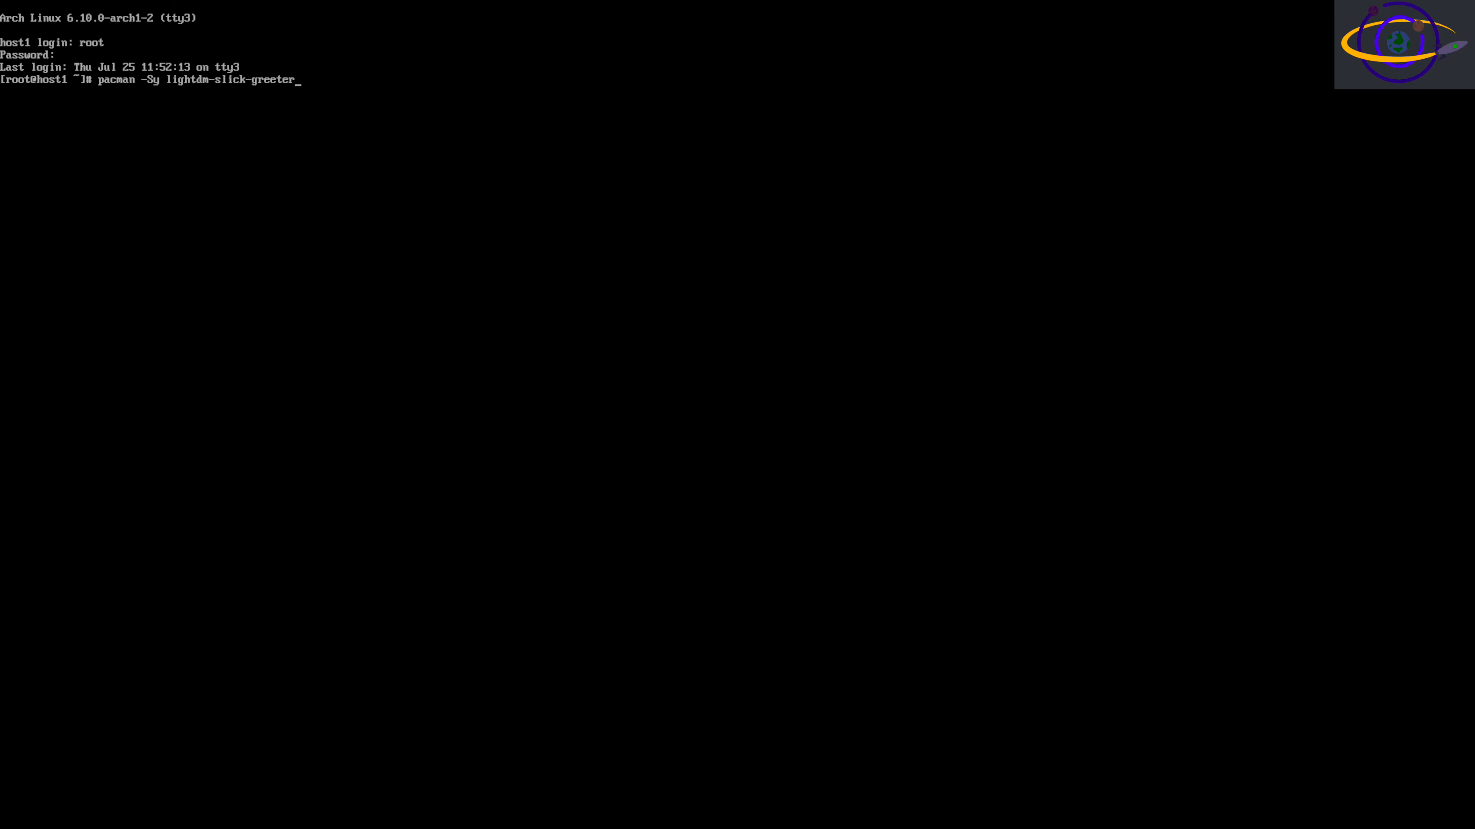
pyautogui.press('Return')
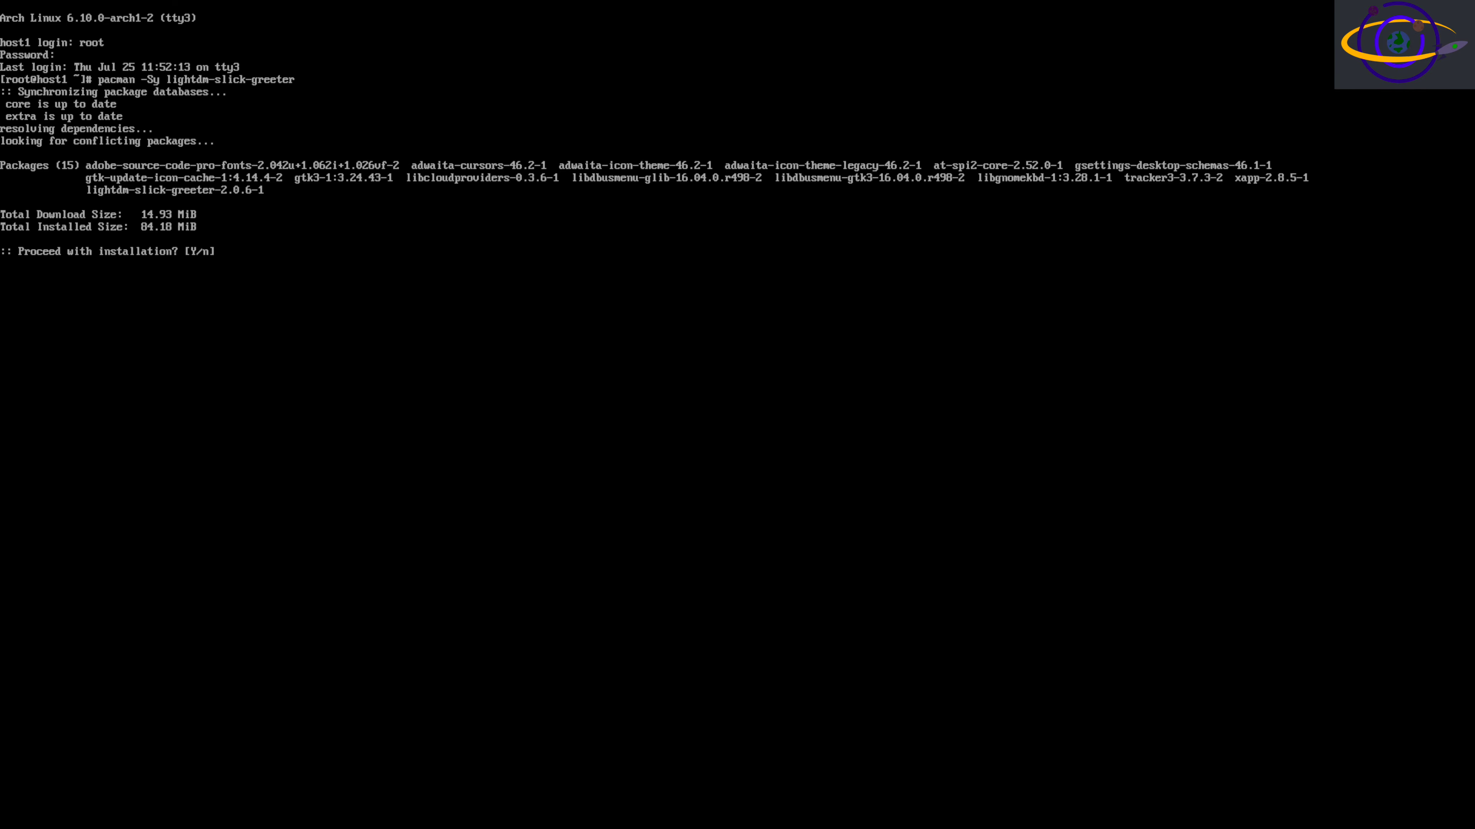
pyautogui.press('Return')
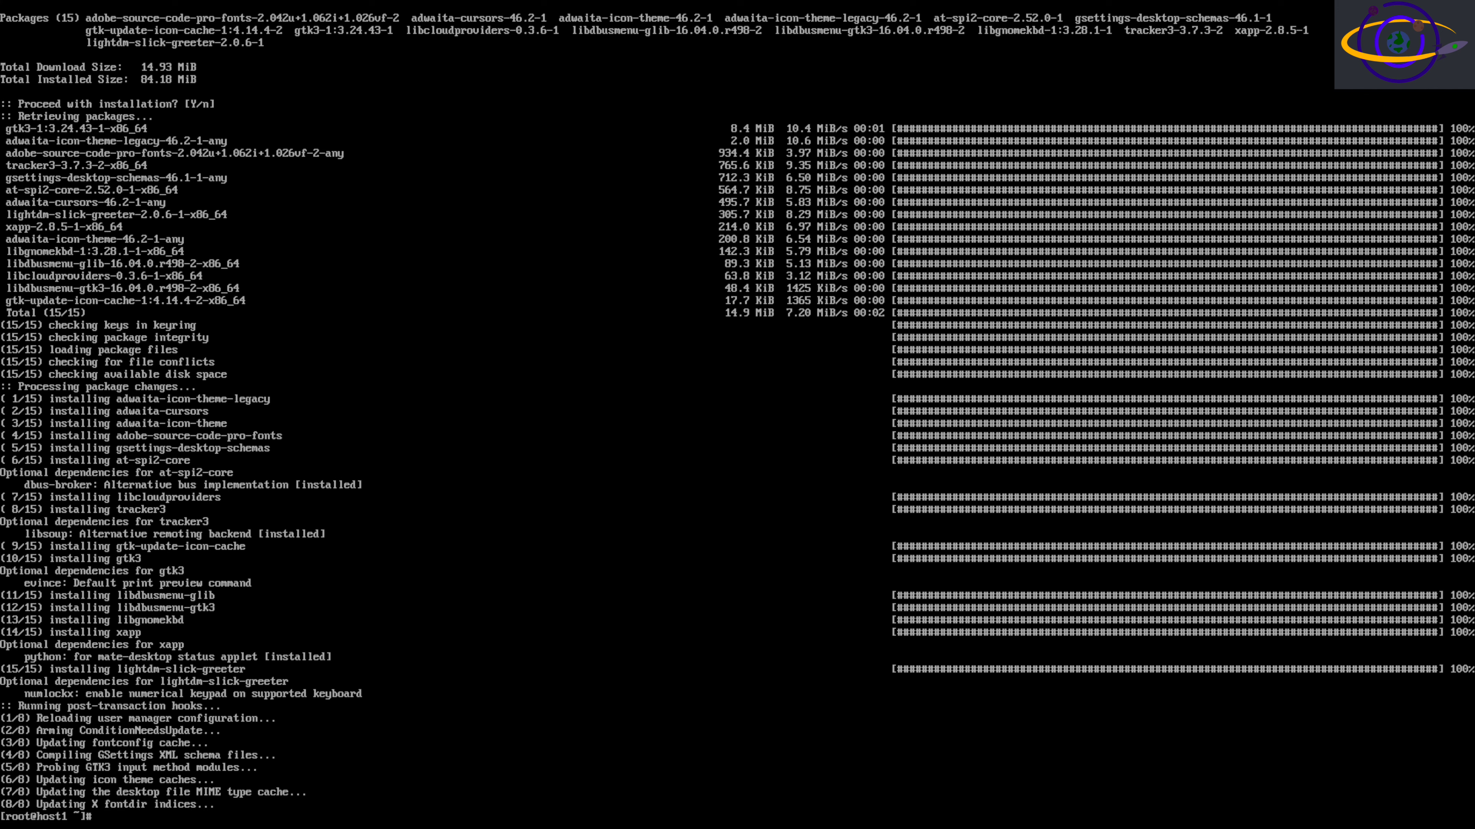
pyautogui.press('Up')
pyautogui.press('Up')
pyautogui.press('Up')
pyautogui.press('Up')
pyautogui.press('Up')
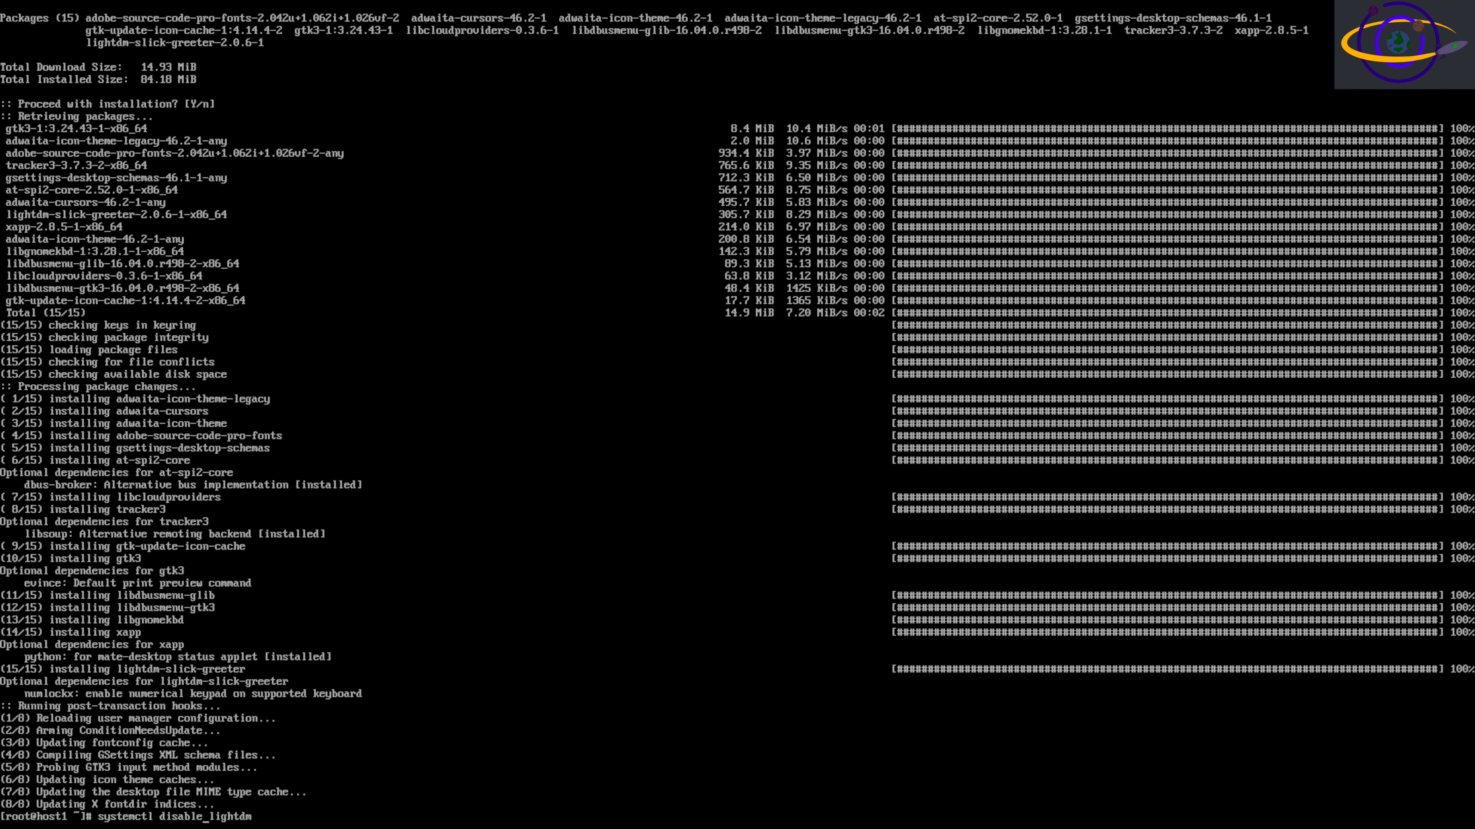
# Try 'systemctl enable lightdm', then disable the SDDM service with 'systemctl disable sddm'
pyautogui.press('Up')
pyautogui.press('Up')
pyautogui.press('Up')
pyautogui.press('Up')
pyautogui.press('Return')
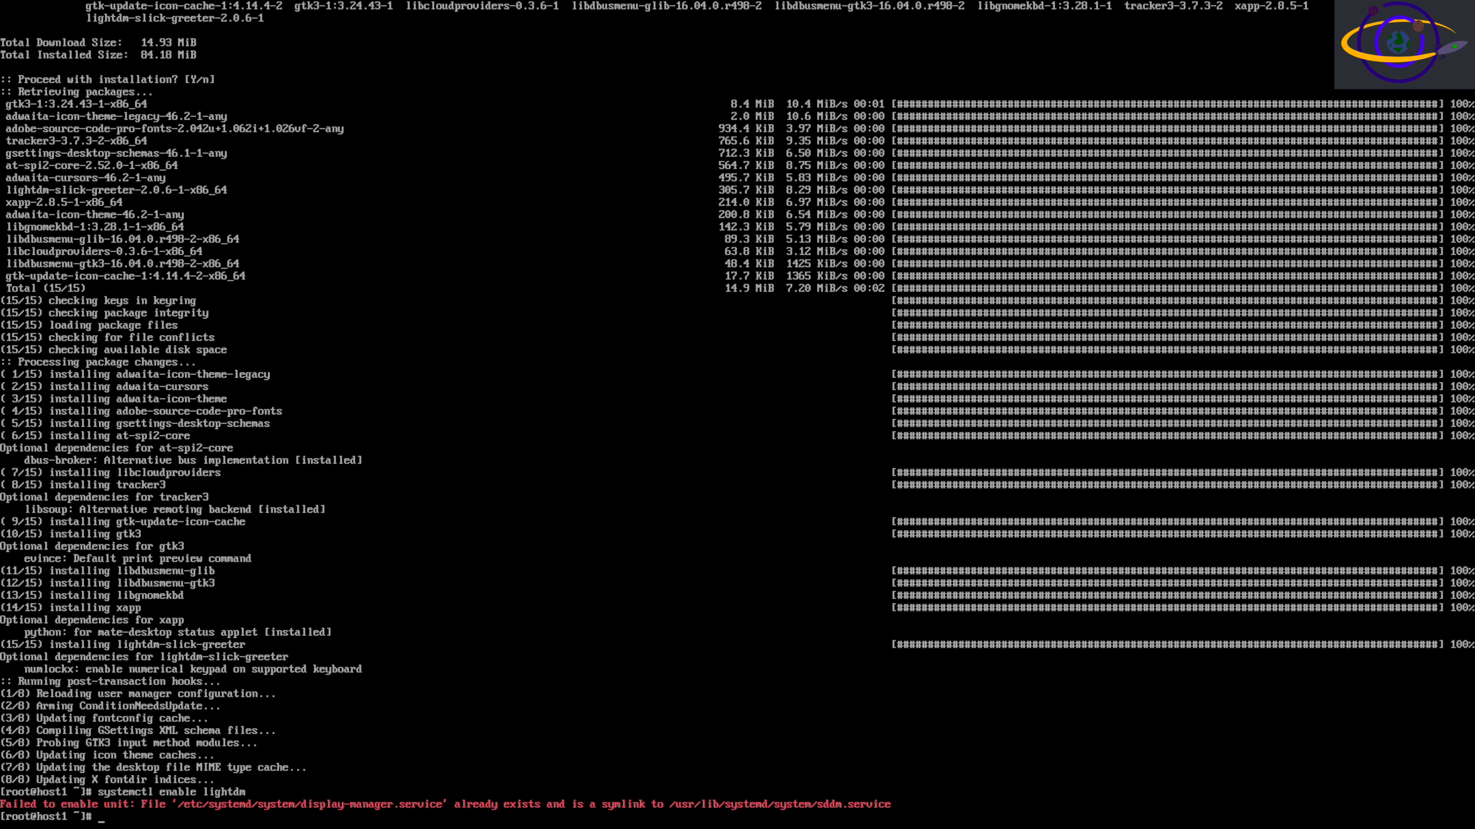
pyautogui.press('Up')
pyautogui.press('BackSpace')
pyautogui.press('BackSpace')
pyautogui.press('BackSpace')
pyautogui.press('BackSpace')
pyautogui.press('BackSpace')
pyautogui.press('BackSpace')
pyautogui.press('BackSpace')
pyautogui.press('BackSpace')
pyautogui.press('BackSpace')
pyautogui.press('BackSpace')
pyautogui.press('BackSpace')
pyautogui.press('BackSpace')
pyautogui.press('BackSpace')
pyautogui.press('BackSpace')
pyautogui.write('disable sddm')
pyautogui.press('Return')
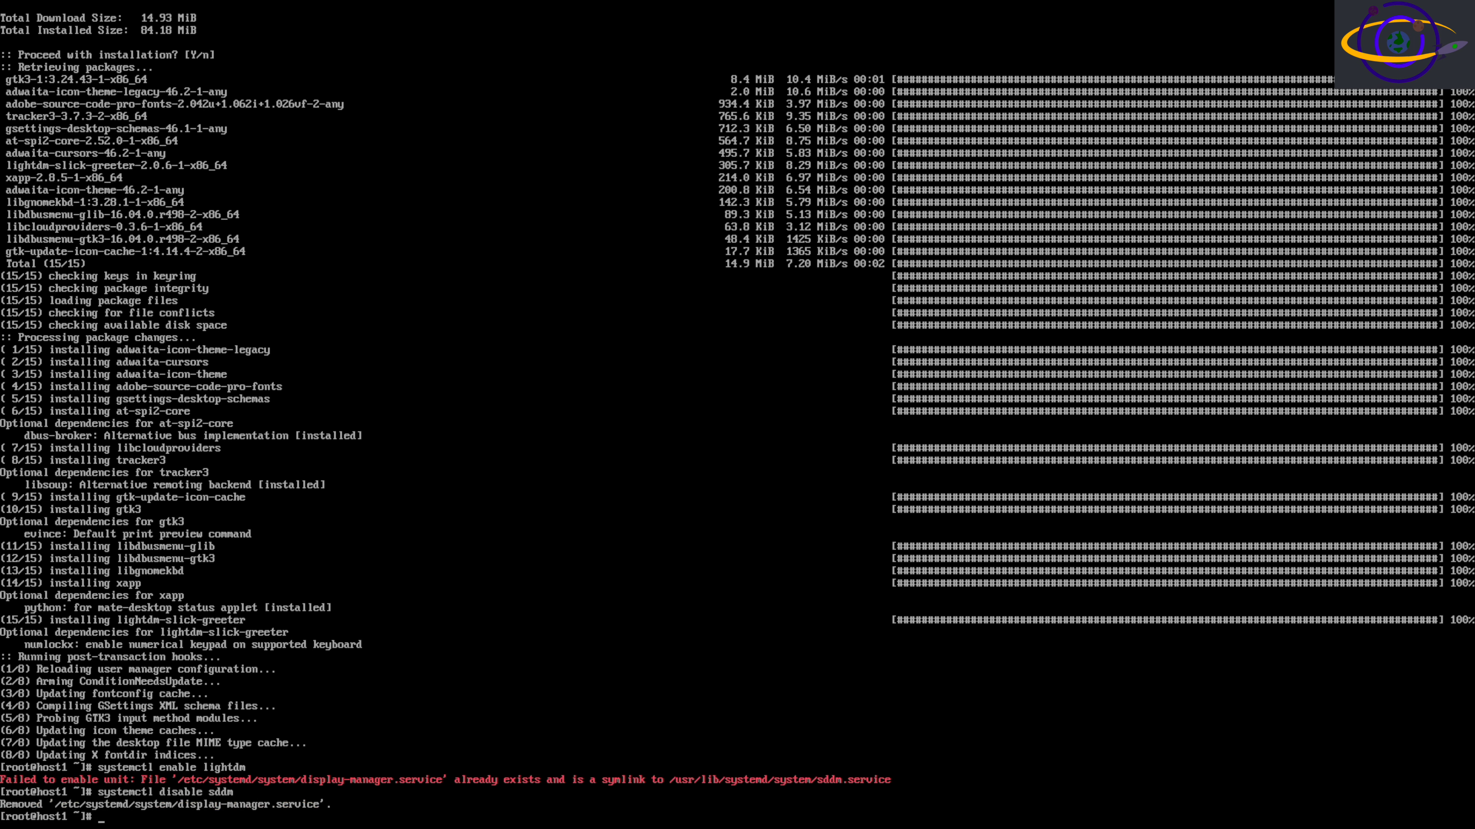
# Re-run 'systemctl enable lightdm' and start entering the reboot command
pyautogui.press('Up')
pyautogui.press('Up')
pyautogui.press('Return')
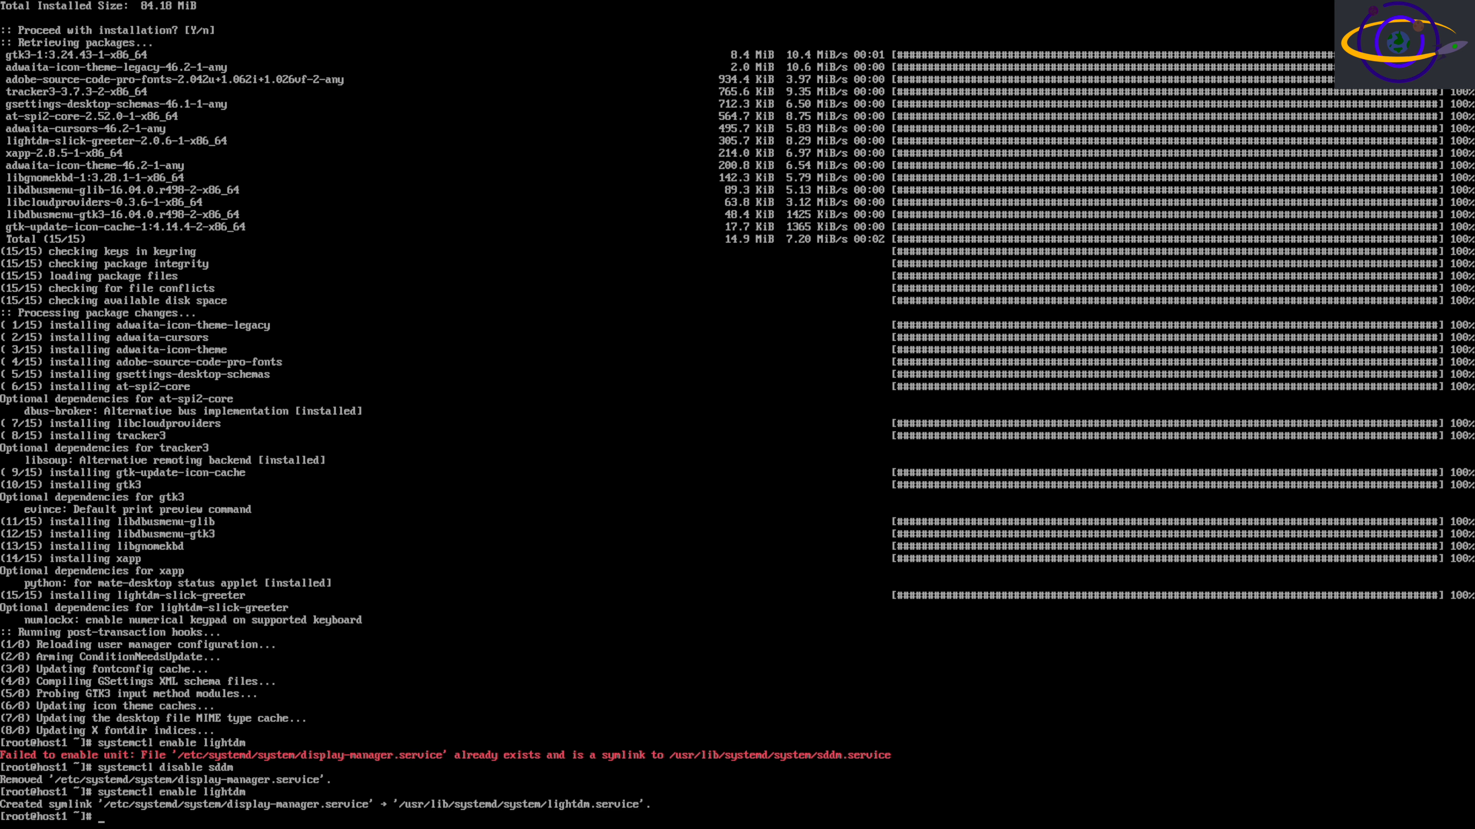
pyautogui.write('reb')
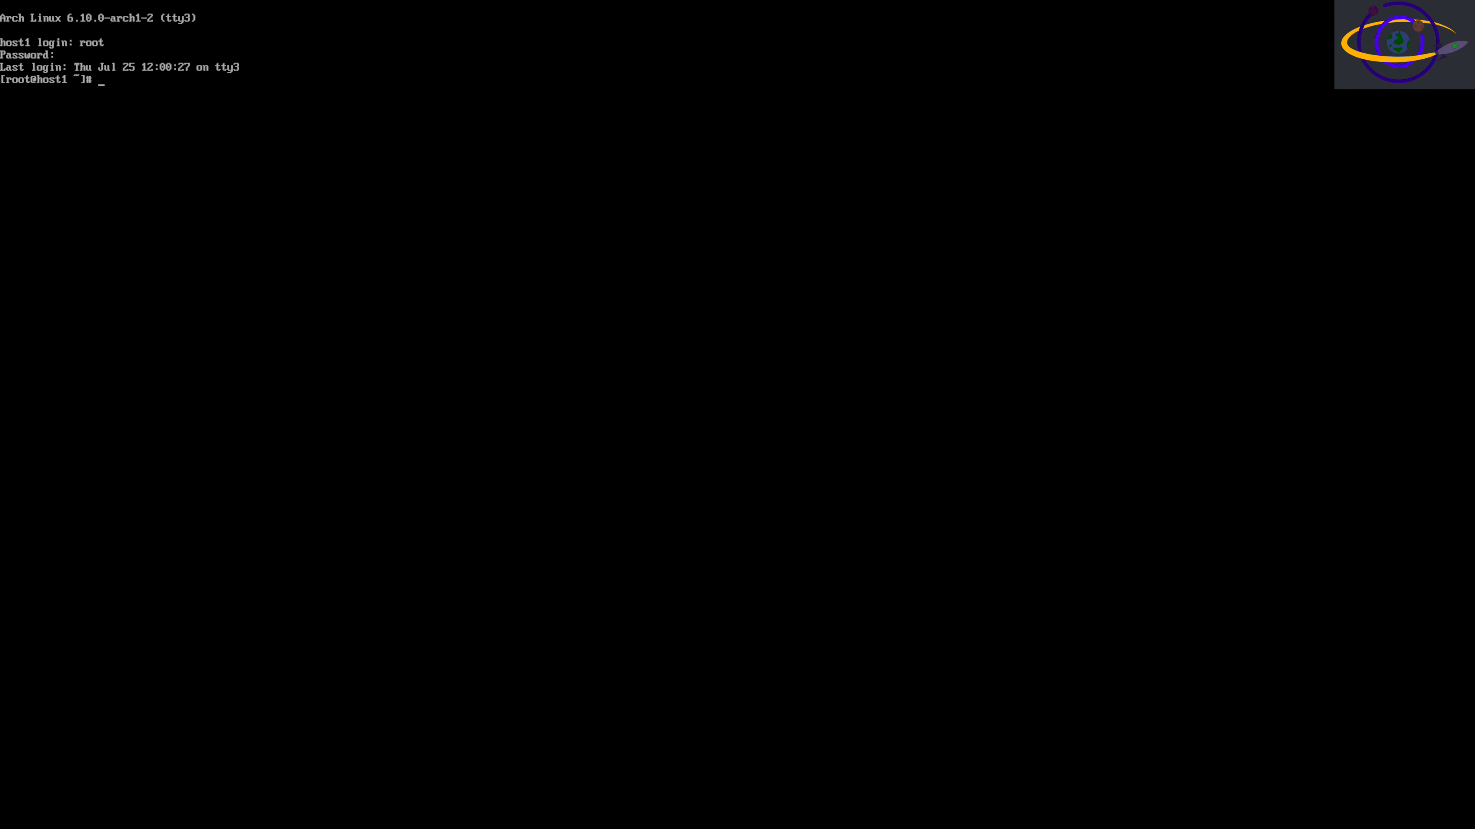
# Log in as root, run dmesg, then check 'systemctl status lightdm' for the failure
pyautogui.write('dmesg')
pyautogui.press('Return')
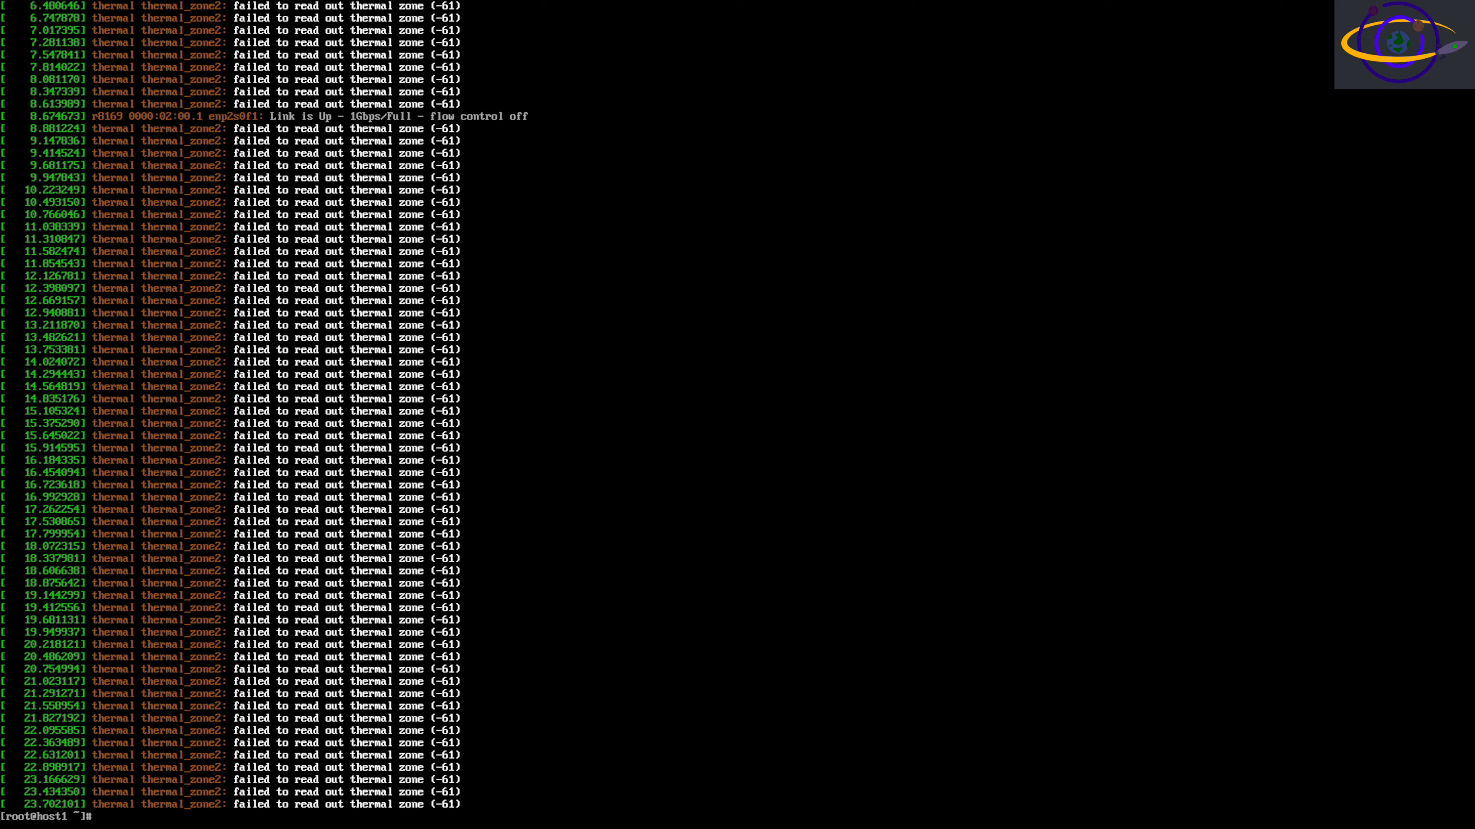
pyautogui.press('Up')
pyautogui.press('Up')
pyautogui.press('Up')
pyautogui.press('Up')
pyautogui.press('Up')
pyautogui.press('Up')
pyautogui.press('Up')
pyautogui.press('Up')
pyautogui.press('Up')
pyautogui.press('Up')
pyautogui.press('Up')
pyautogui.press('Up')
pyautogui.press('Up')
pyautogui.press('Up')
pyautogui.press('Up')
pyautogui.press('Up')
pyautogui.press('Up')
pyautogui.press('Up')
pyautogui.press('Up')
pyautogui.press('Up')
pyautogui.press('Down')
pyautogui.press('BackSpace')
pyautogui.press('BackSpace')
pyautogui.press('BackSpace')
pyautogui.write('s lightdm')
pyautogui.press('Return')
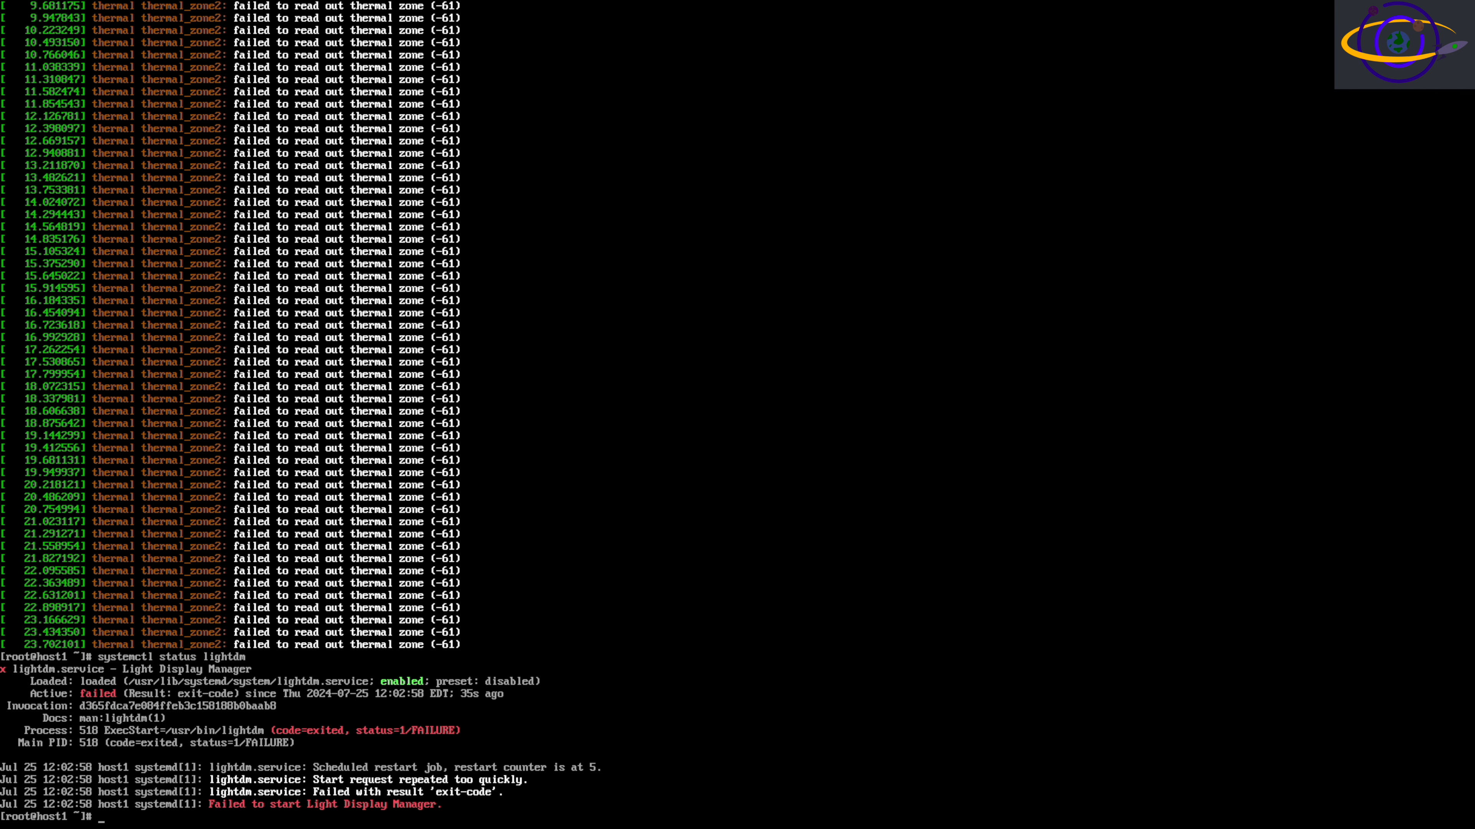
# Run 'systemctl disable lightdm', then enter 'pacman -Sy gdm' at the prompt
pyautogui.write('dmesg')
pyautogui.press('Up')
pyautogui.press('Up')
pyautogui.press('BackSpace')
pyautogui.press('BackSpace')
pyautogui.press('BackSpace')
pyautogui.press('BackSpace')
pyautogui.write('lightdm')
pyautogui.press('Return')
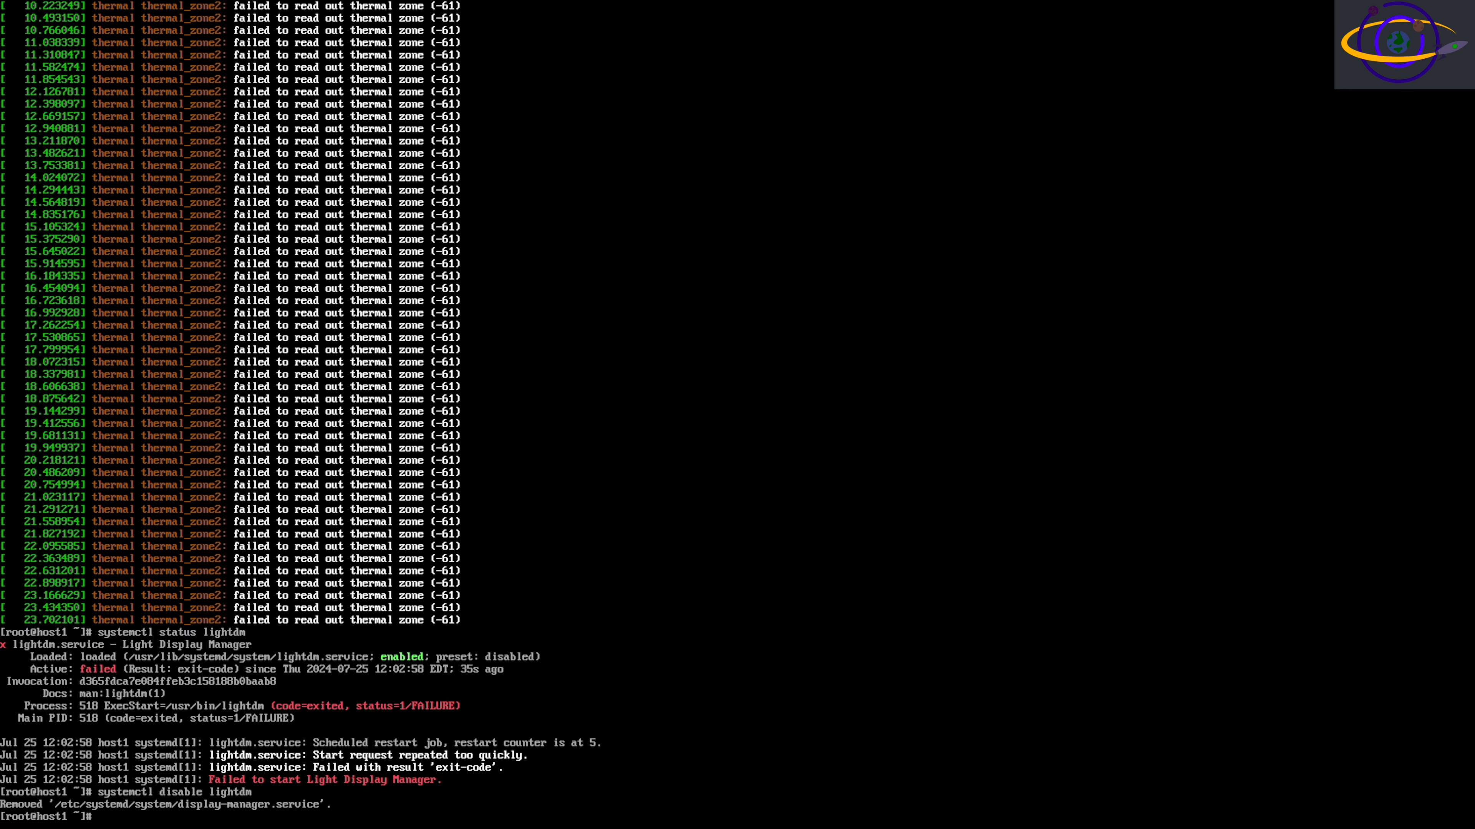
pyautogui.write('pacman')
pyautogui.write(' -S')
pyautogui.write('y')
pyautogui.write(' gdm')
# Install the gdm package with pacman, confirming all 36 packages
pyautogui.press('Return')
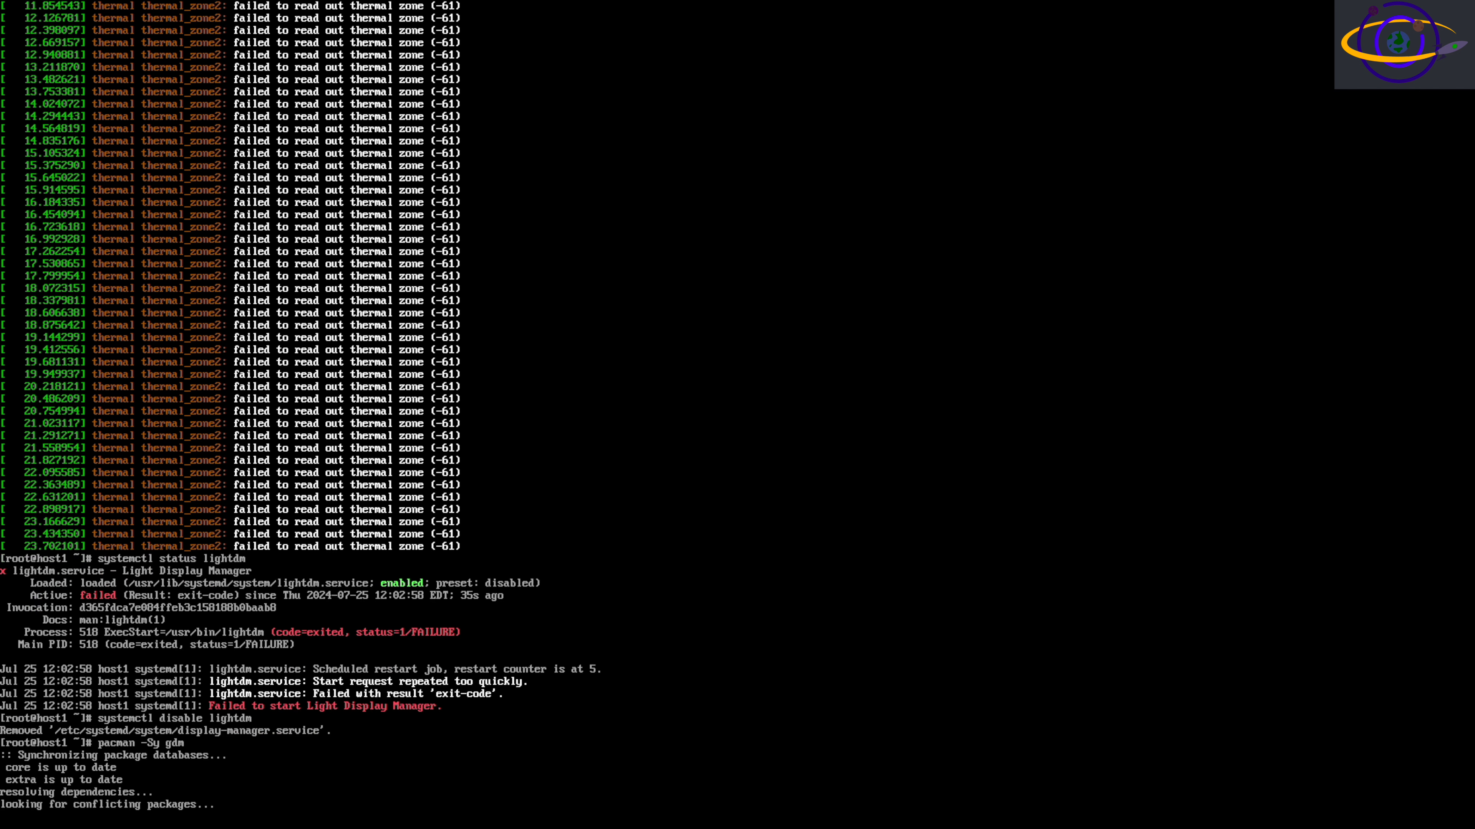
pyautogui.press('Return')
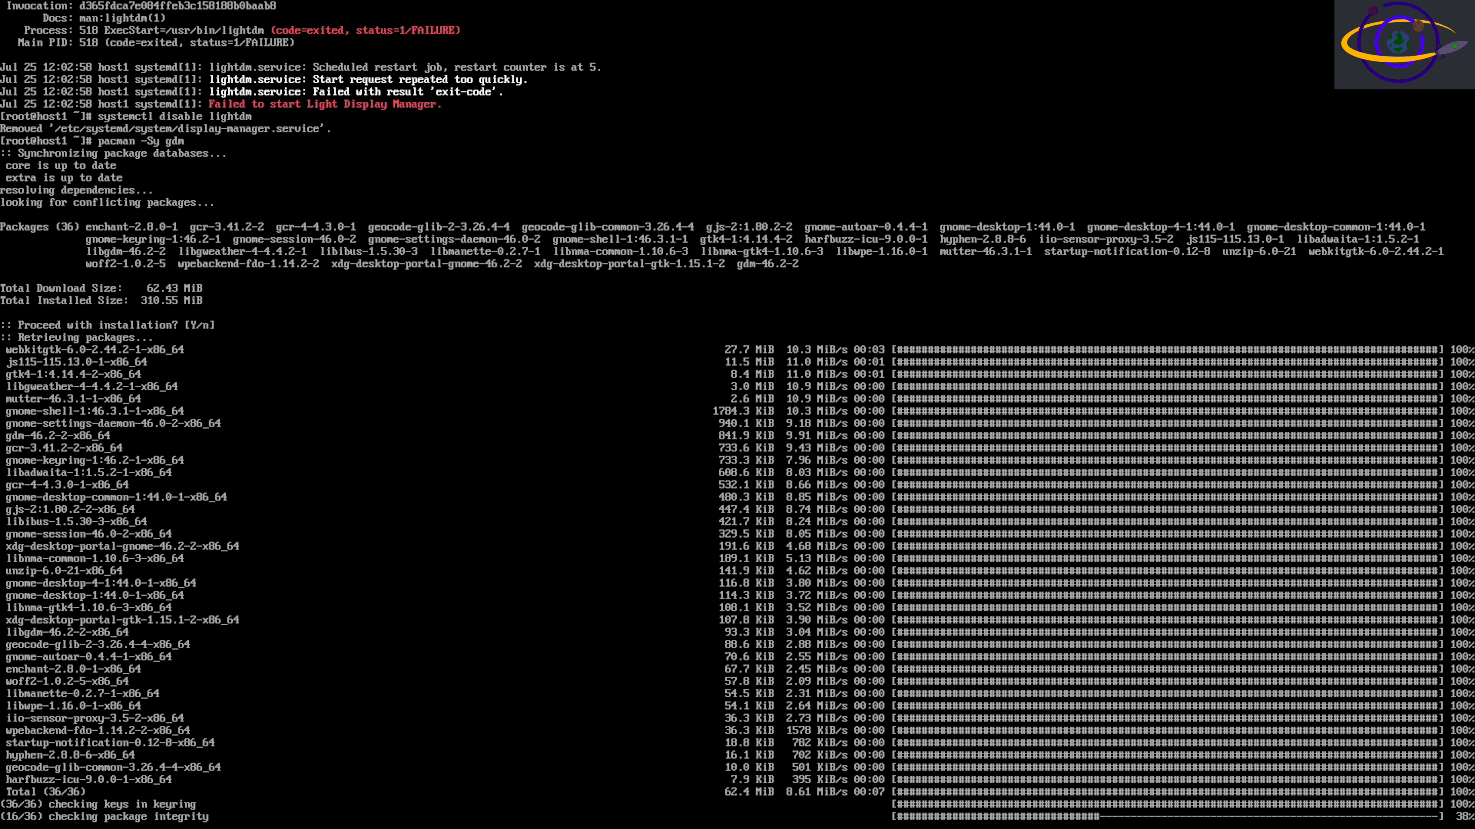
pyautogui.write('pacman -Sy gdm')
pyautogui.hotkey('ctrl', 'u')
# Run 'systemctl enable gdm' and reboot the machine
pyautogui.write('systemctl disable lightdm')
pyautogui.press('BackSpace')
pyautogui.press('BackSpace')
pyautogui.press('BackSpace')
pyautogui.press('BackSpace')
pyautogui.press('BackSpace')
pyautogui.press('BackSpace')
pyautogui.press('BackSpace')
pyautogui.press('BackSpace')
pyautogui.press('BackSpace')
pyautogui.press('BackSpace')
pyautogui.press('BackSpace')
pyautogui.press('BackSpace')
pyautogui.press('BackSpace')
pyautogui.press('BackSpace')
pyautogui.press('BackSpace')
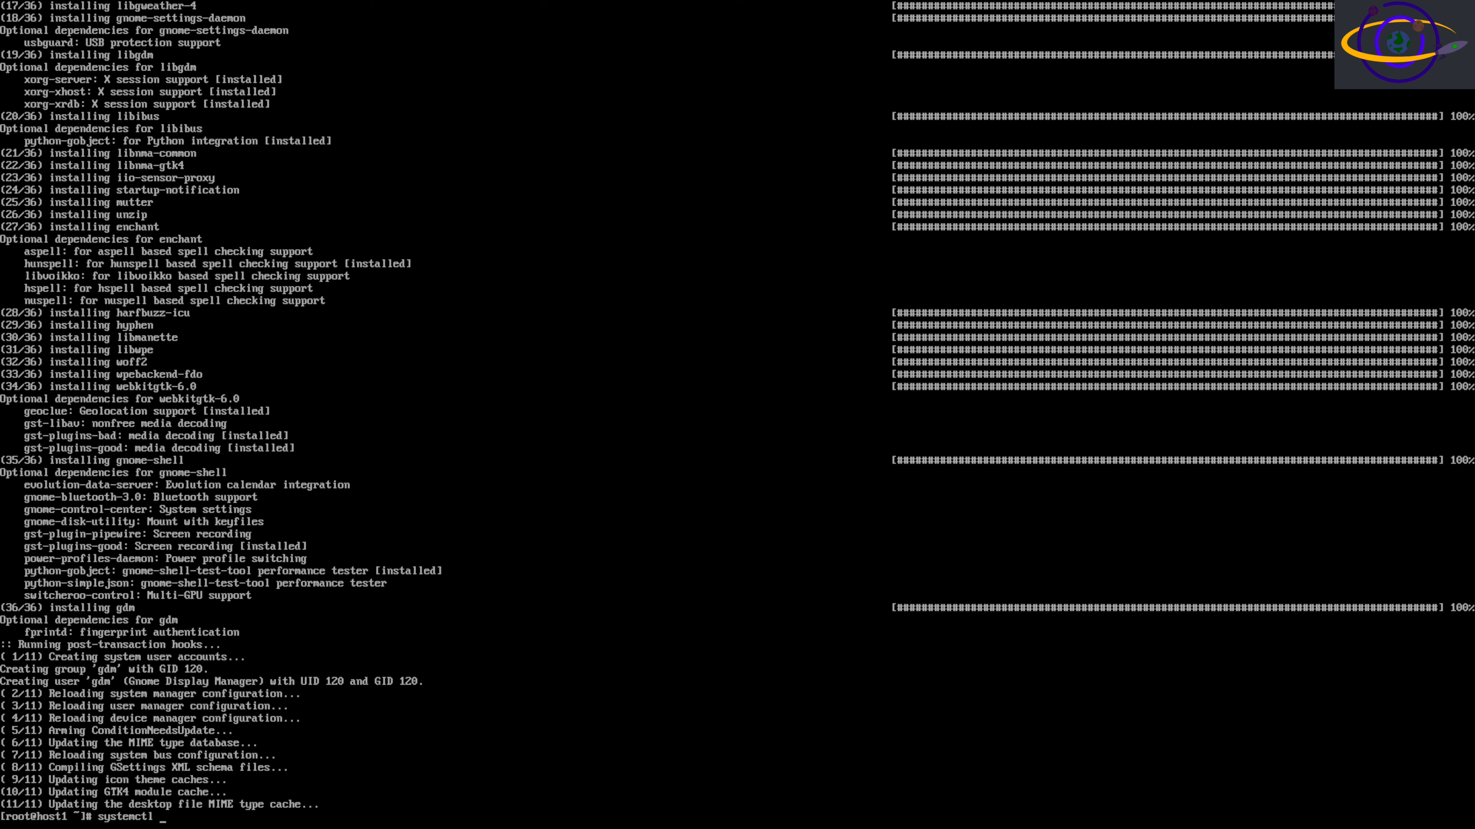
pyautogui.write('enable gdm')
pyautogui.press('Return')
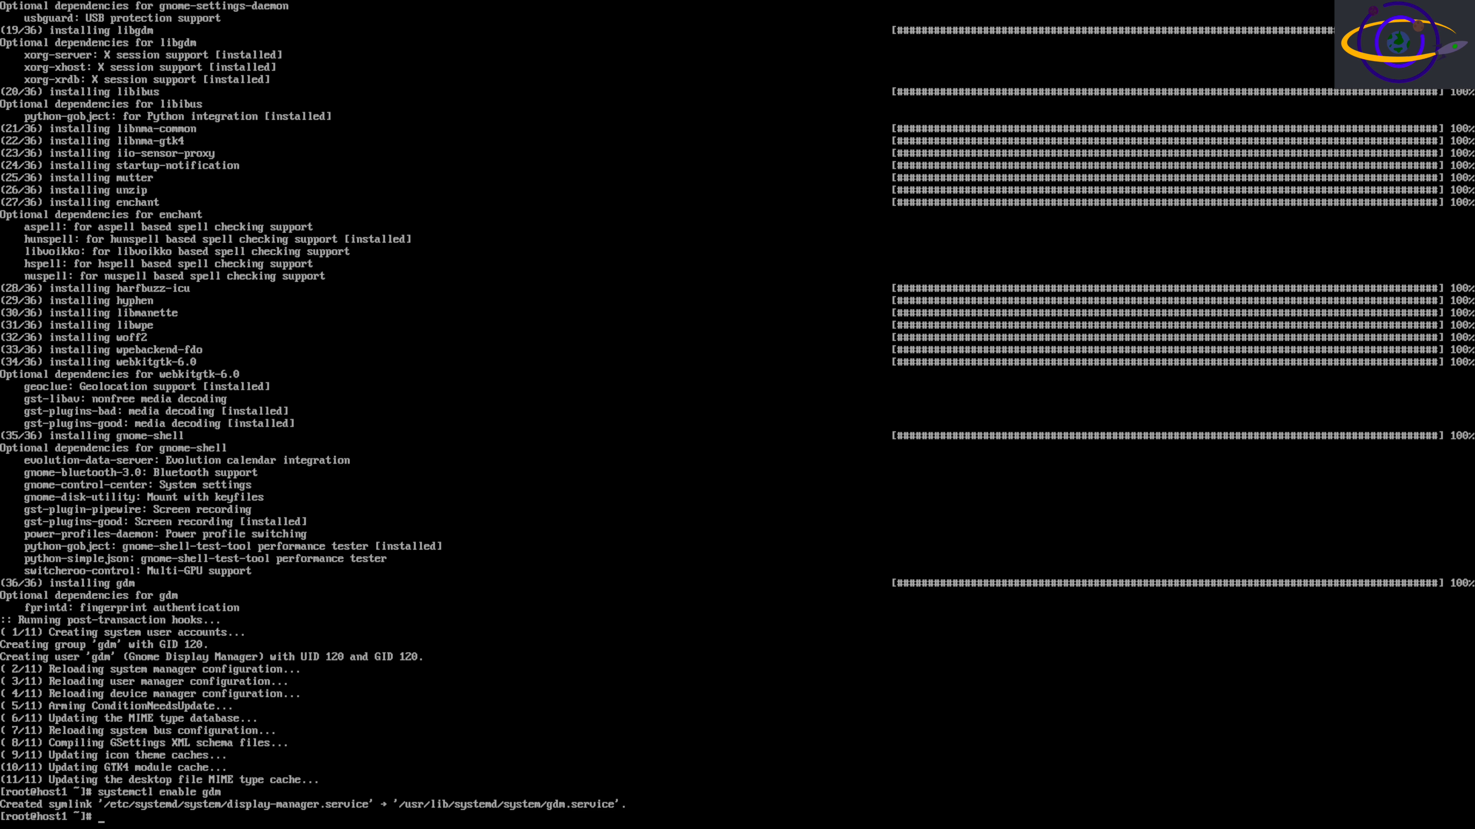
pyautogui.write('reboot')
pyautogui.press('Return')
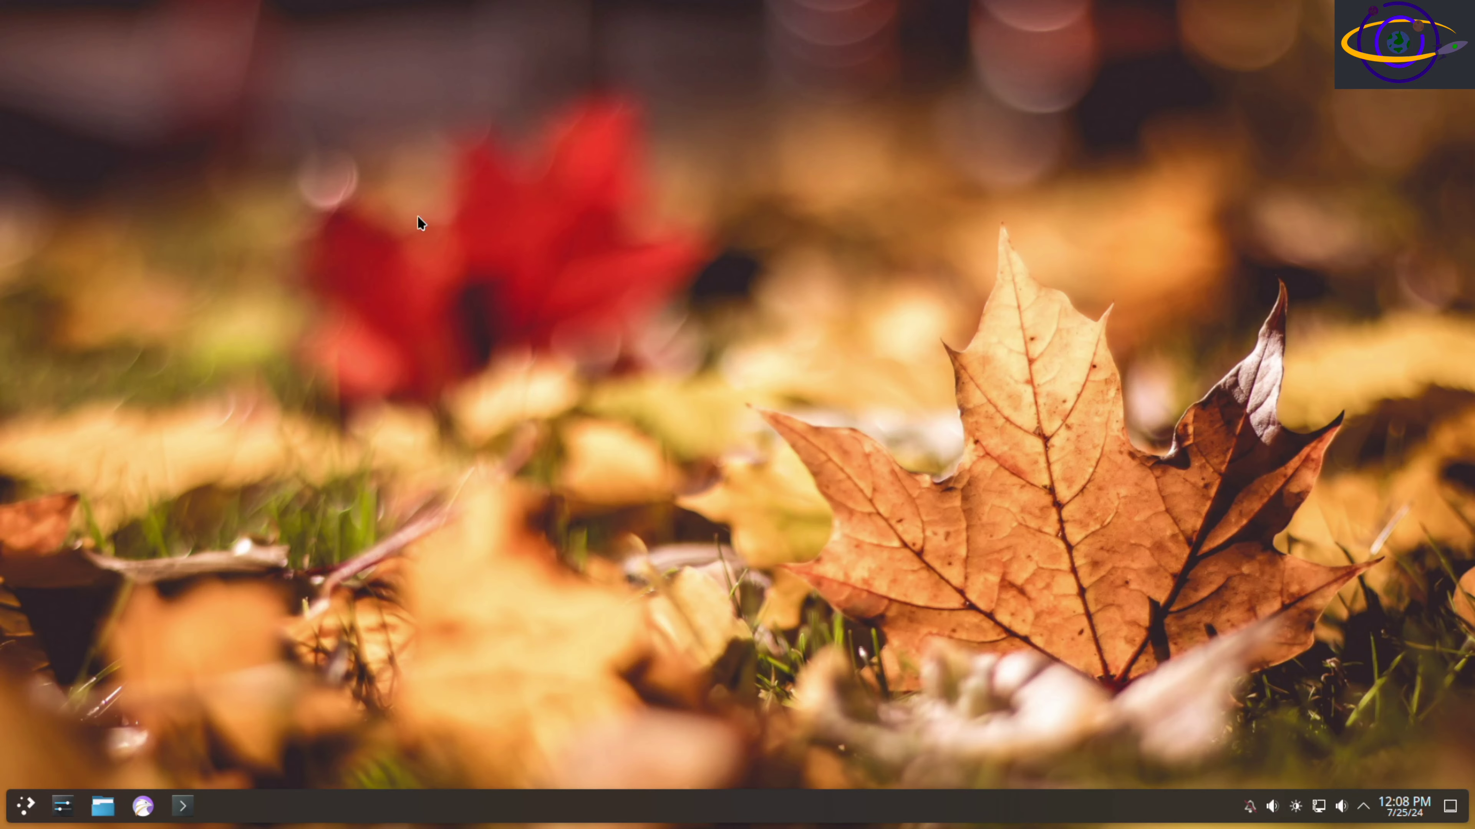
# Log out of Plasma via Application Launcher > Leave > Log Out
pyautogui.click(24, 806)
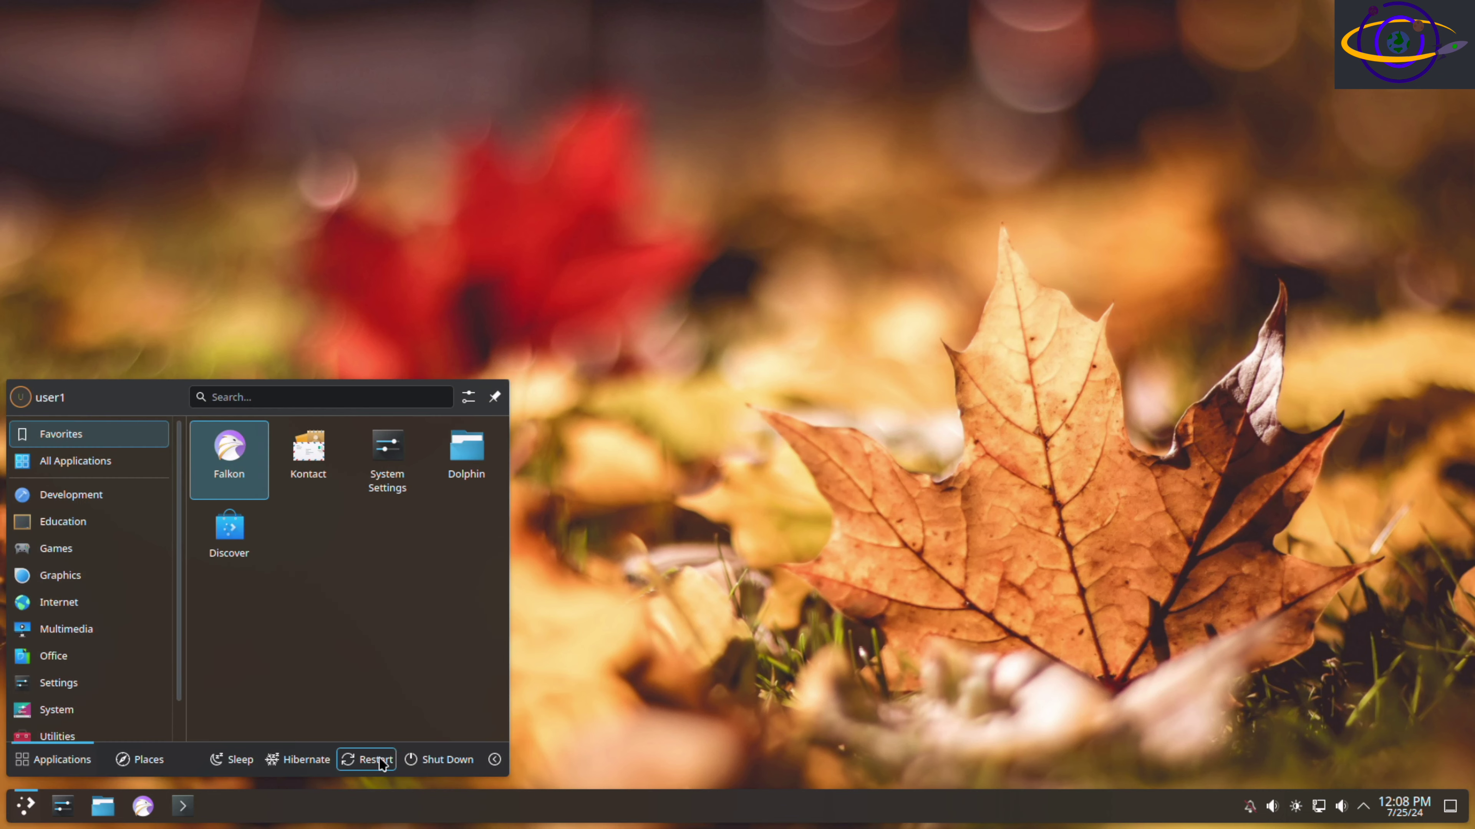
pyautogui.click(492, 761)
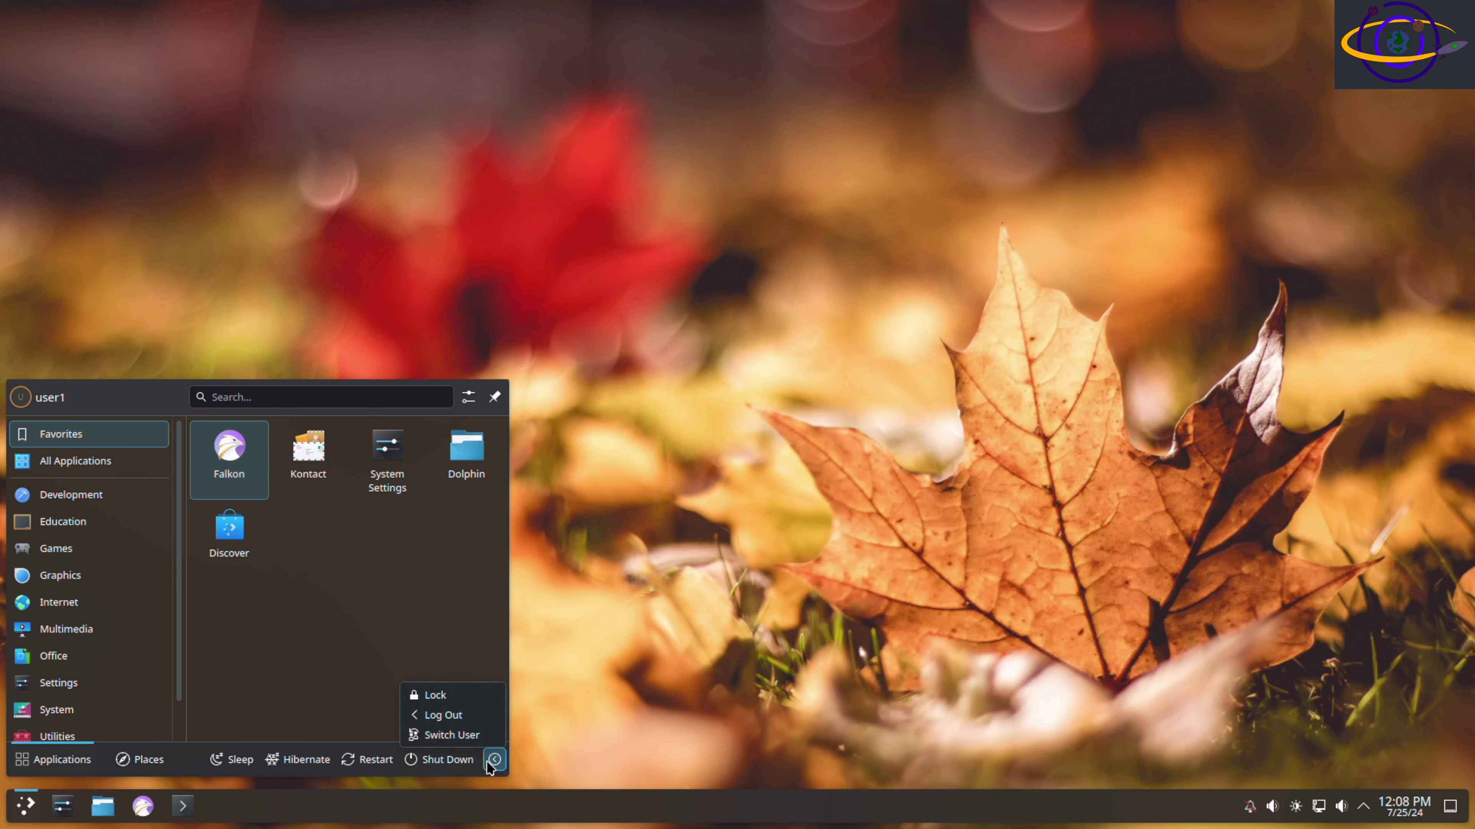
pyautogui.click(466, 718)
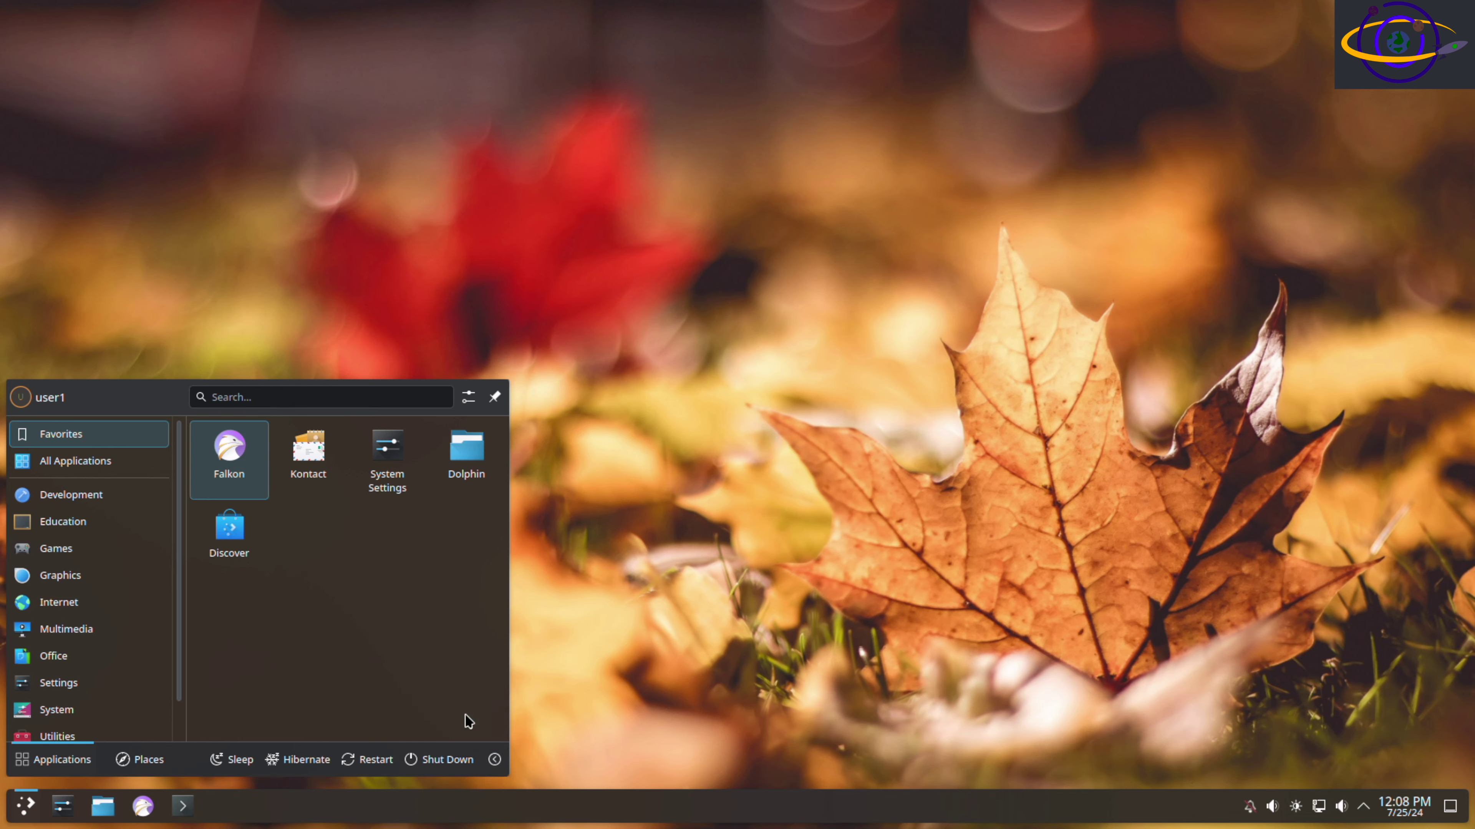